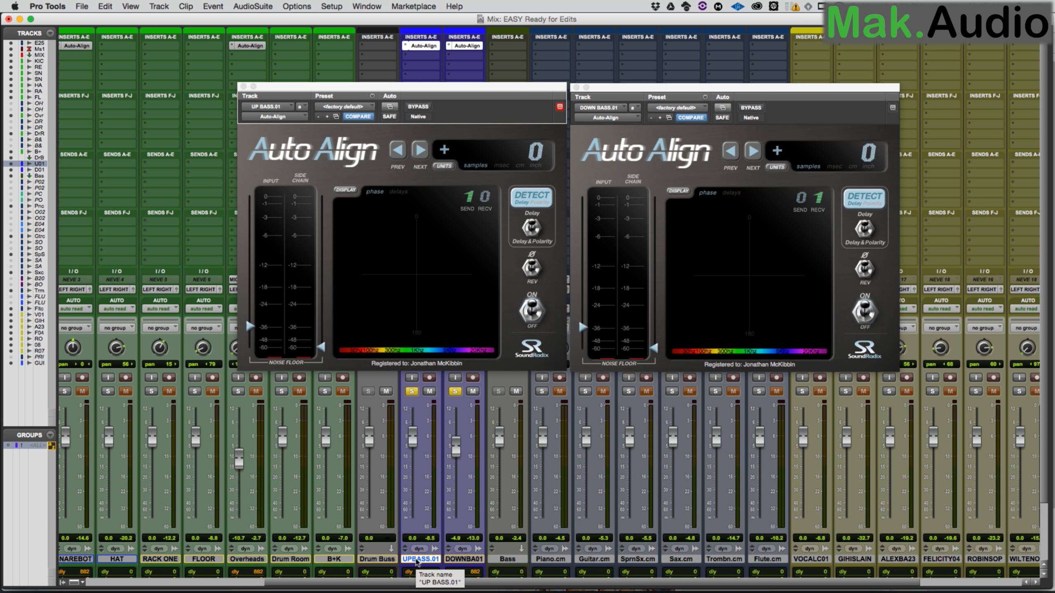
Step: Solo only the UP BASS track and play it while slightly raising the input noise floor threshold in its Auto-Align
left_click(410, 392)
left_click(411, 391)
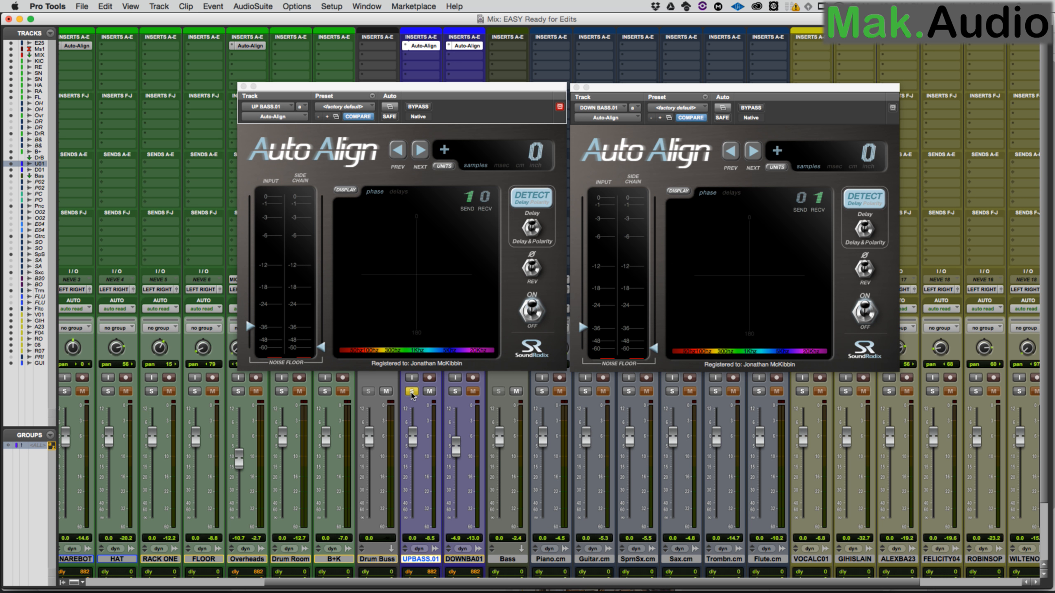
key("space")
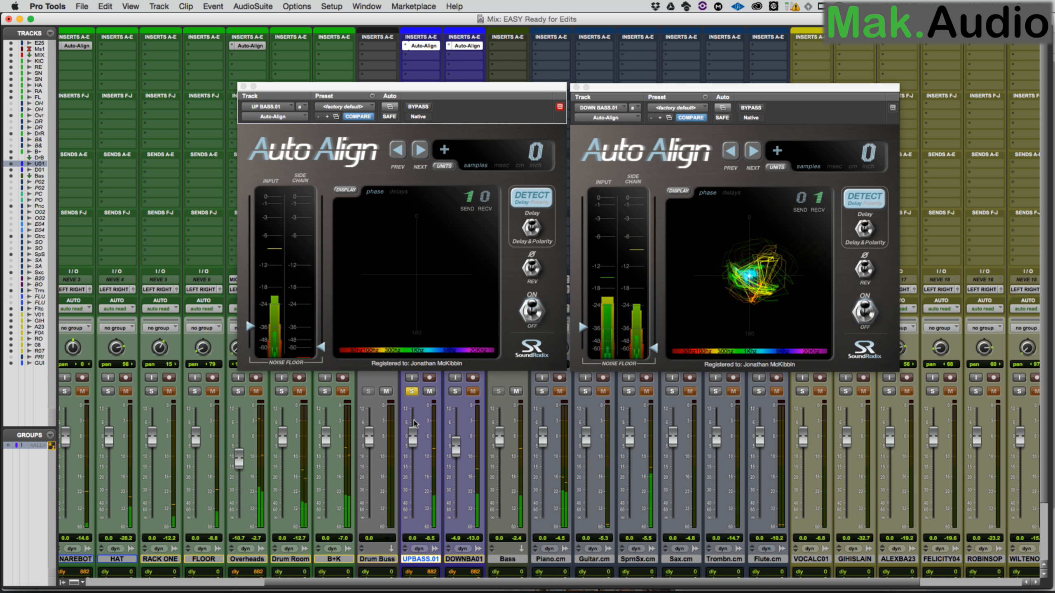
left_click_drag(254, 327, 254, 315)
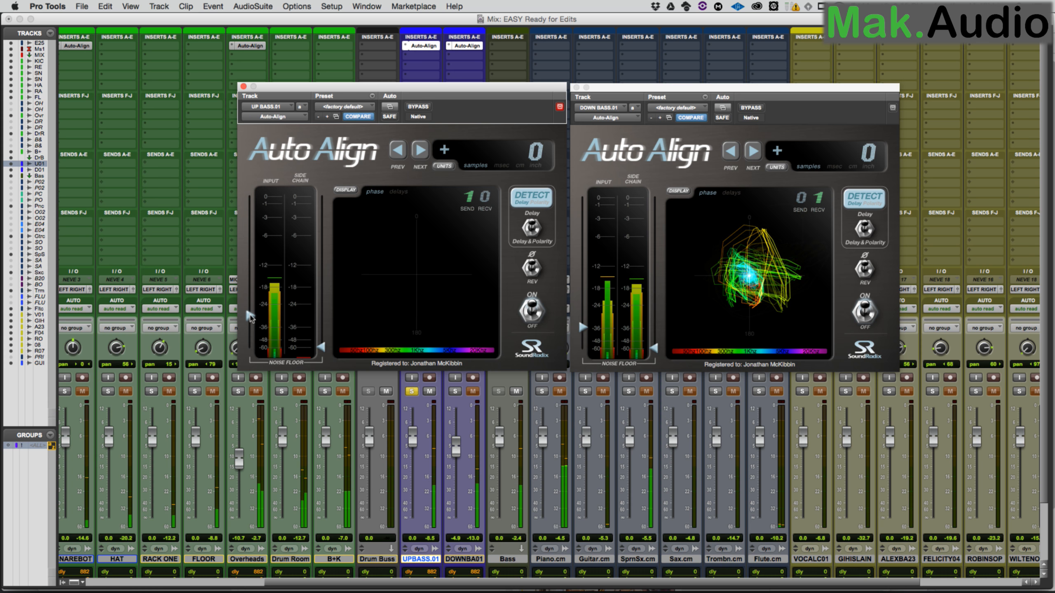
key("space")
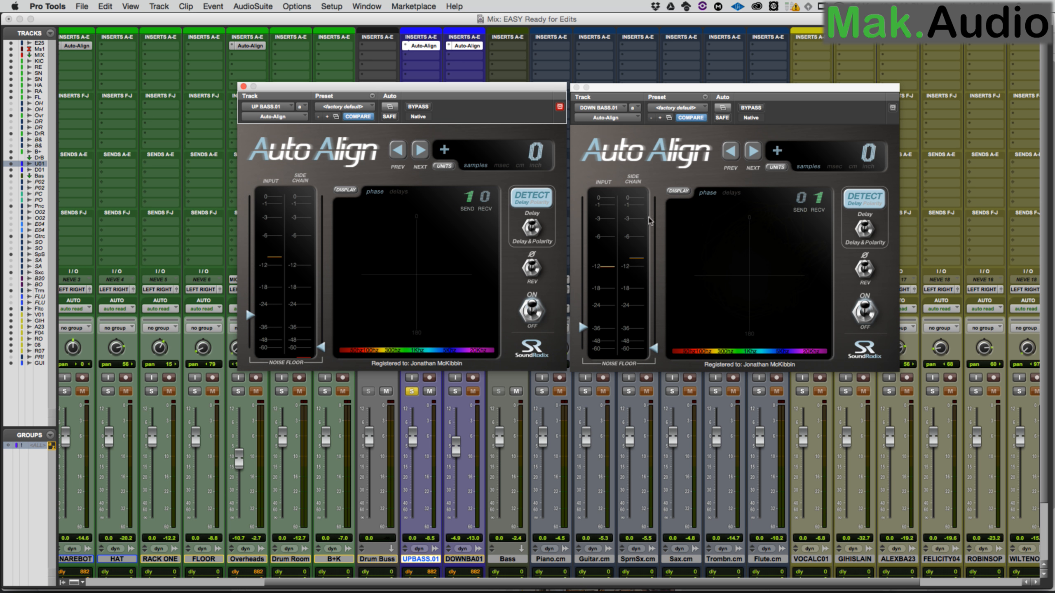
Step: Solo only the DOWN BASS track and listen to it briefly
left_click(455, 392)
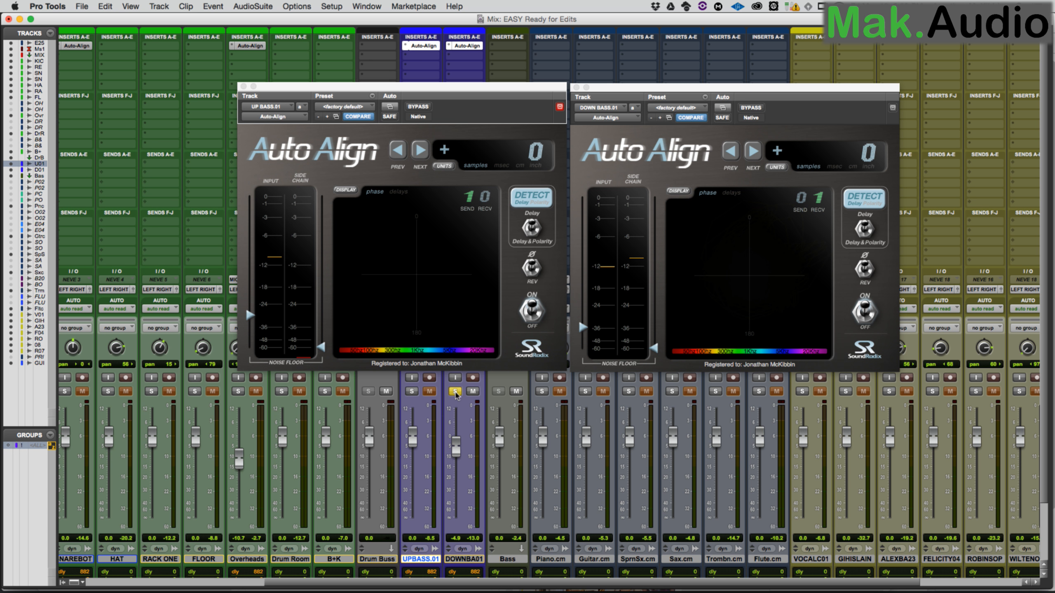
key("space")
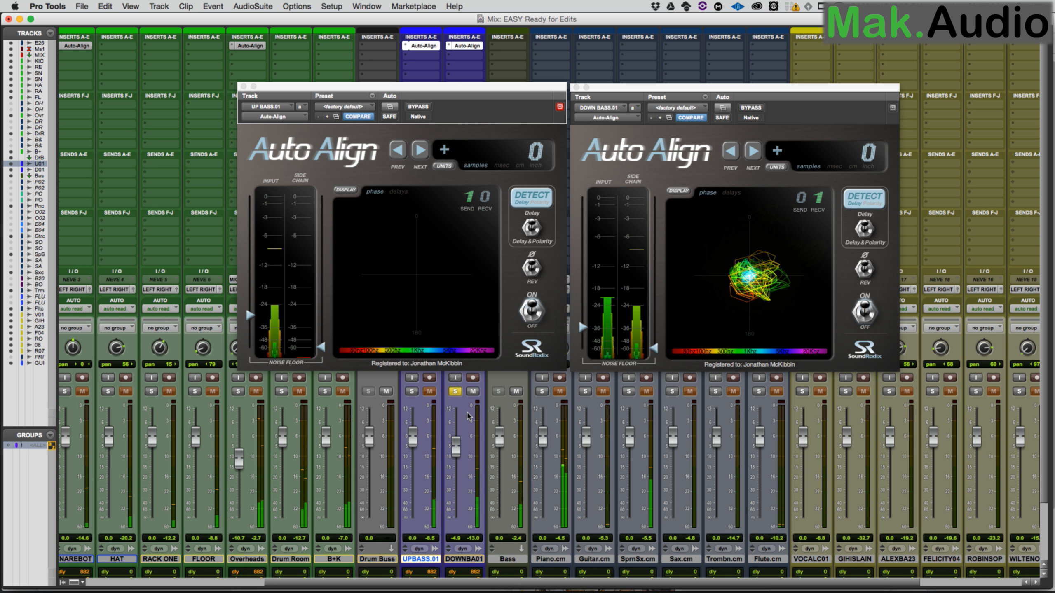
key("space")
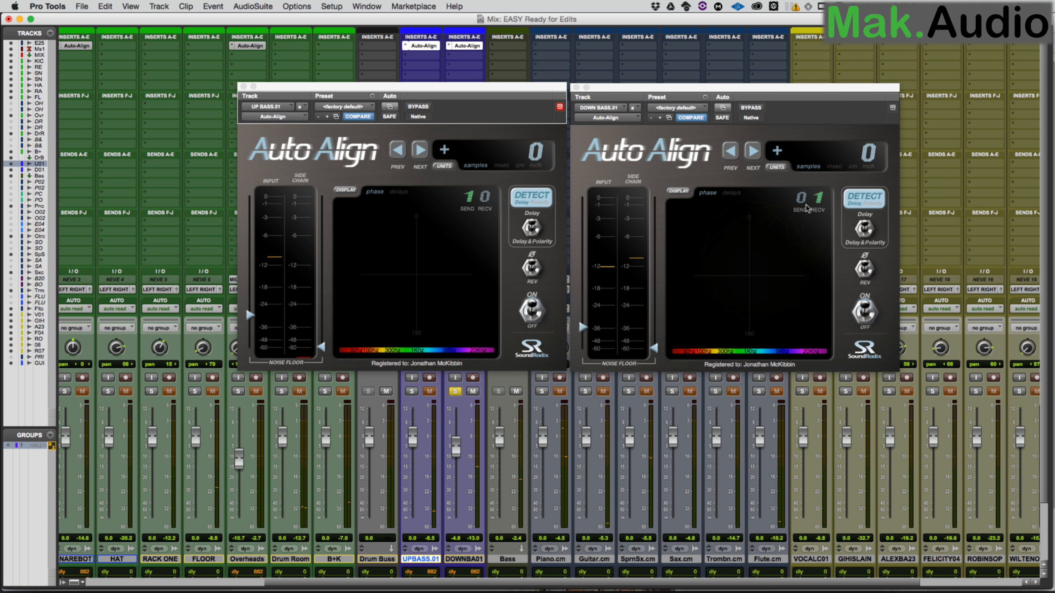
Step: Set DOWN BASS's Auto-Align detection to Delay & Polarity and run Detect with the session playing
left_click(864, 228)
left_click(866, 231)
left_click(864, 200)
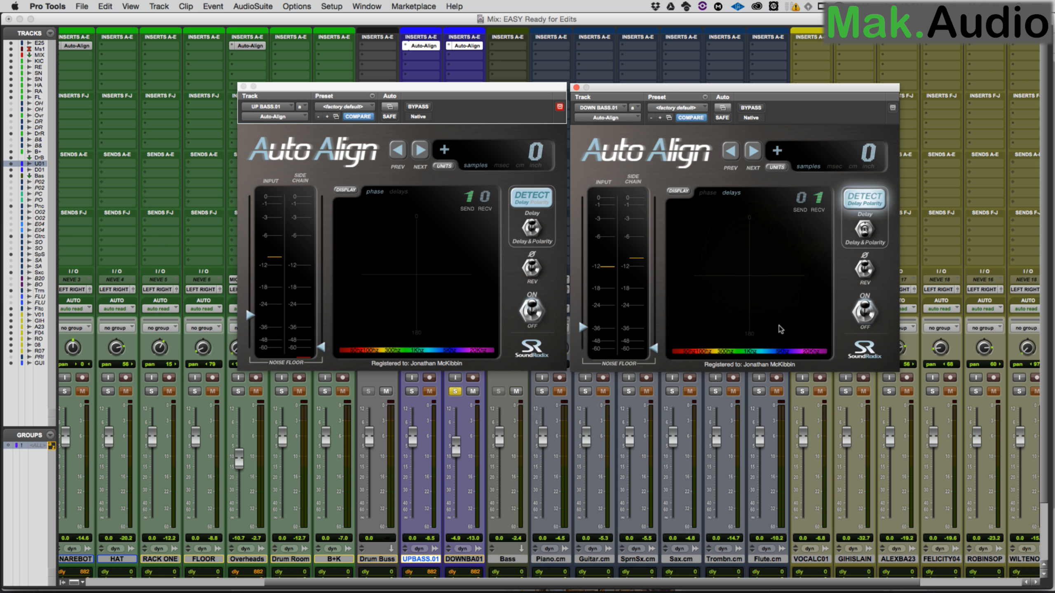
key("space")
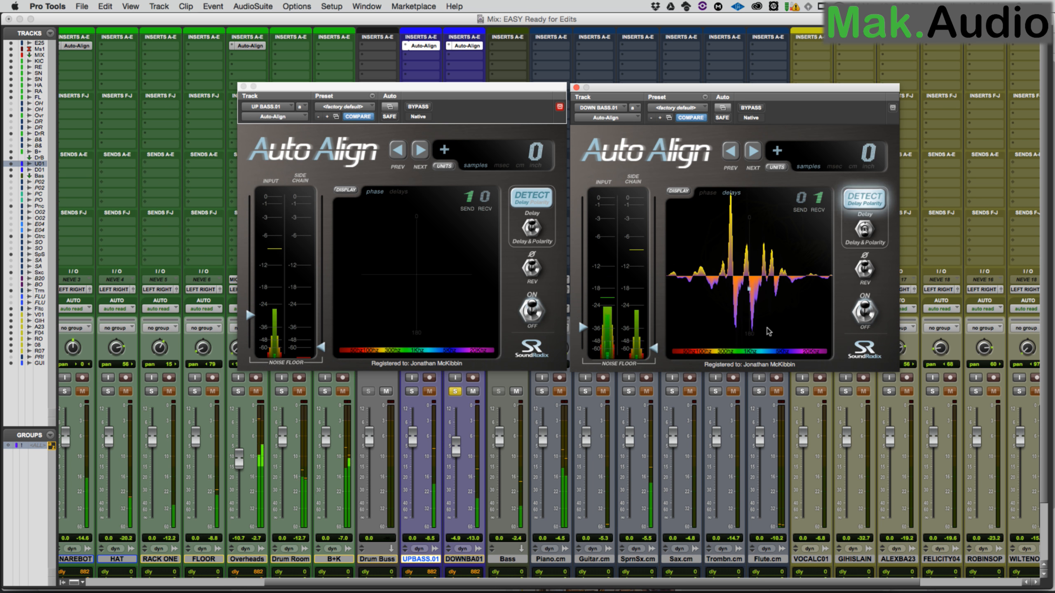
Step: Solo UP BASS together with DOWN BASS, listen to both, and check their waveforms in the Edit window
left_click(412, 391)
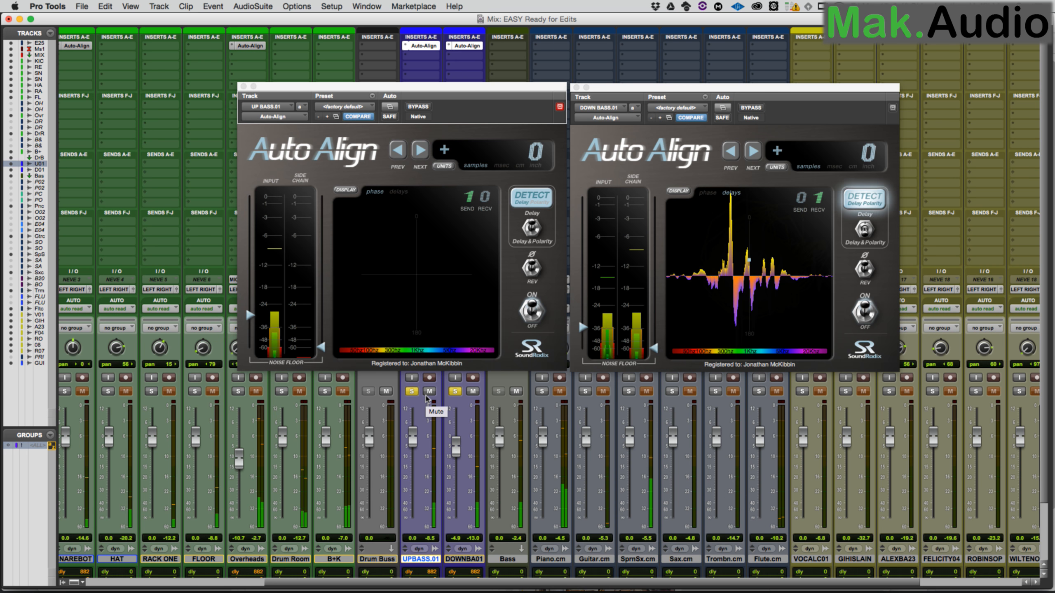
key("super+equal")
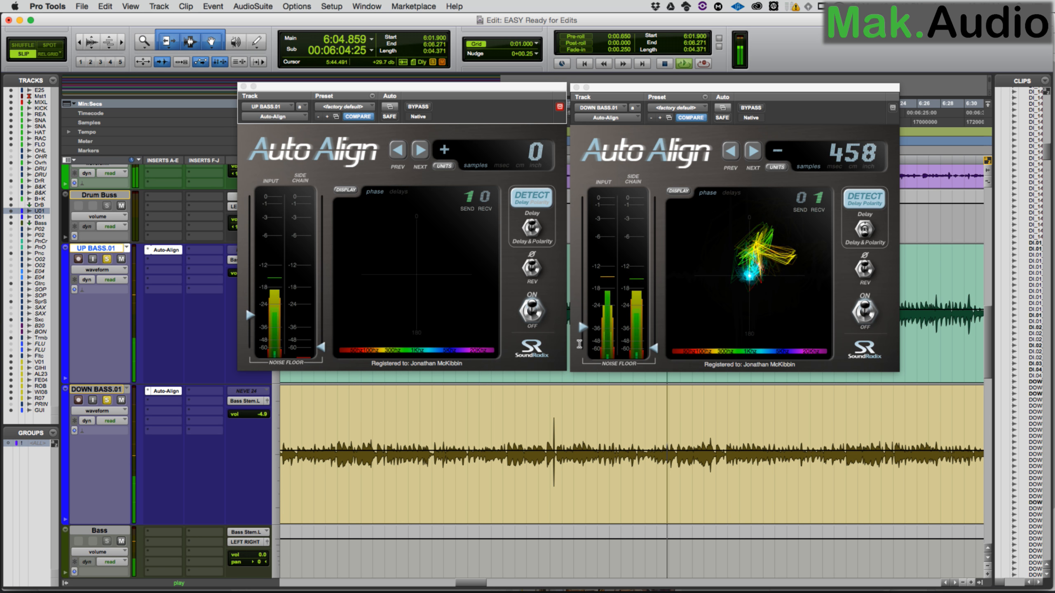
key("super+equal")
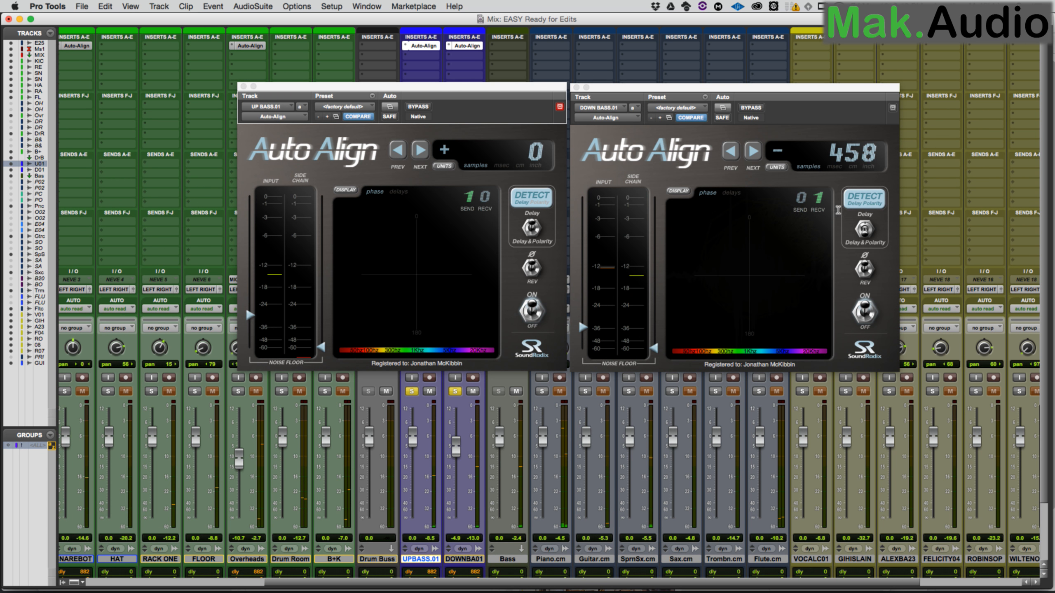
Step: Compare the bass sound with Auto-Align inactive and active by toggling the inserts twice during playback, then stop
left_click(466, 46, "ctrl+alt+super")
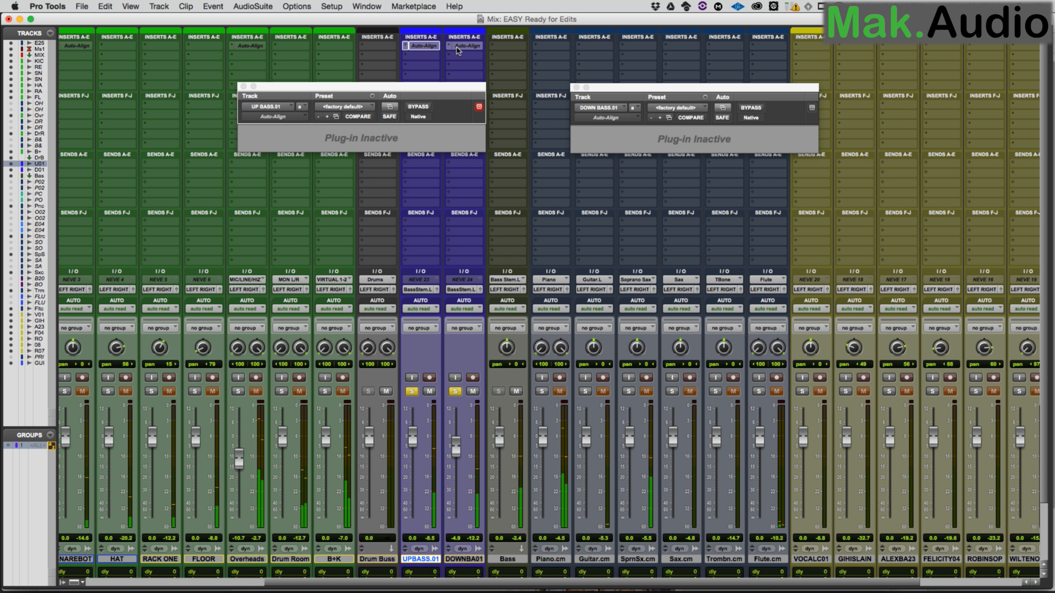
left_click(466, 46, "ctrl+alt+super")
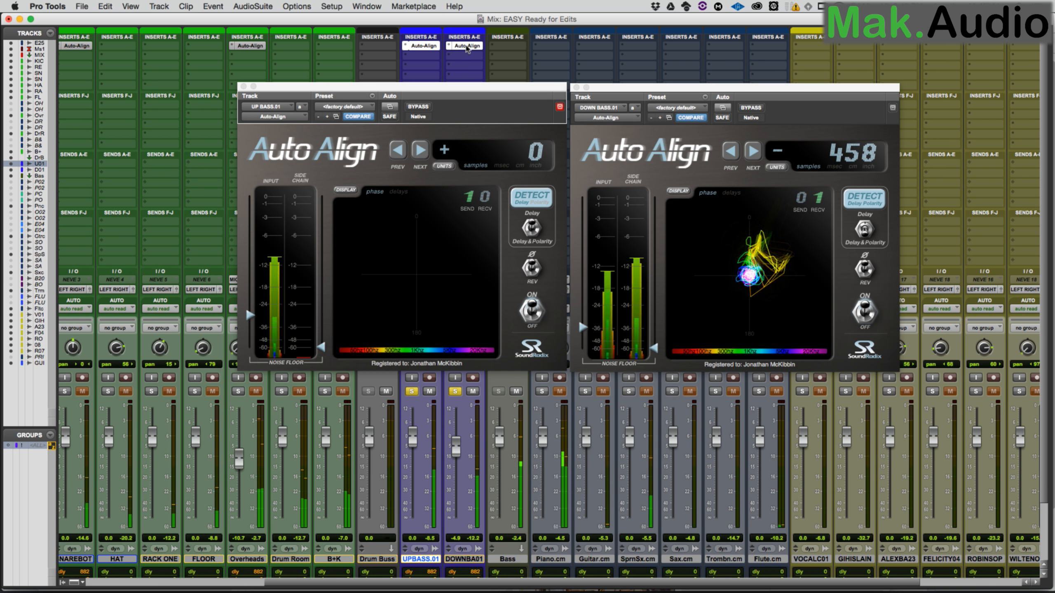
left_click(466, 45, "ctrl+alt+super")
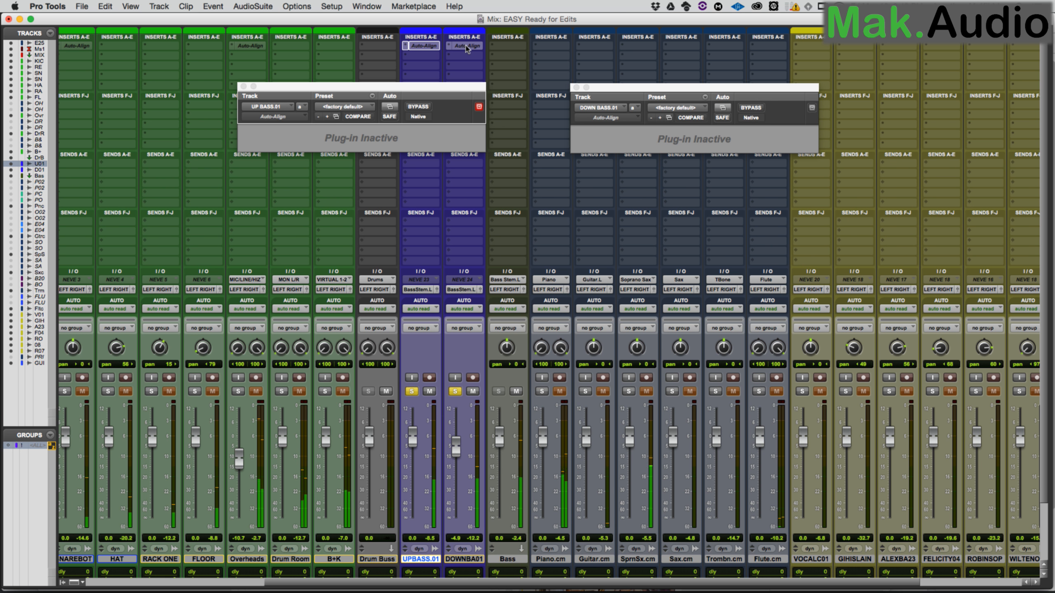
left_click(466, 46, "ctrl+alt+super")
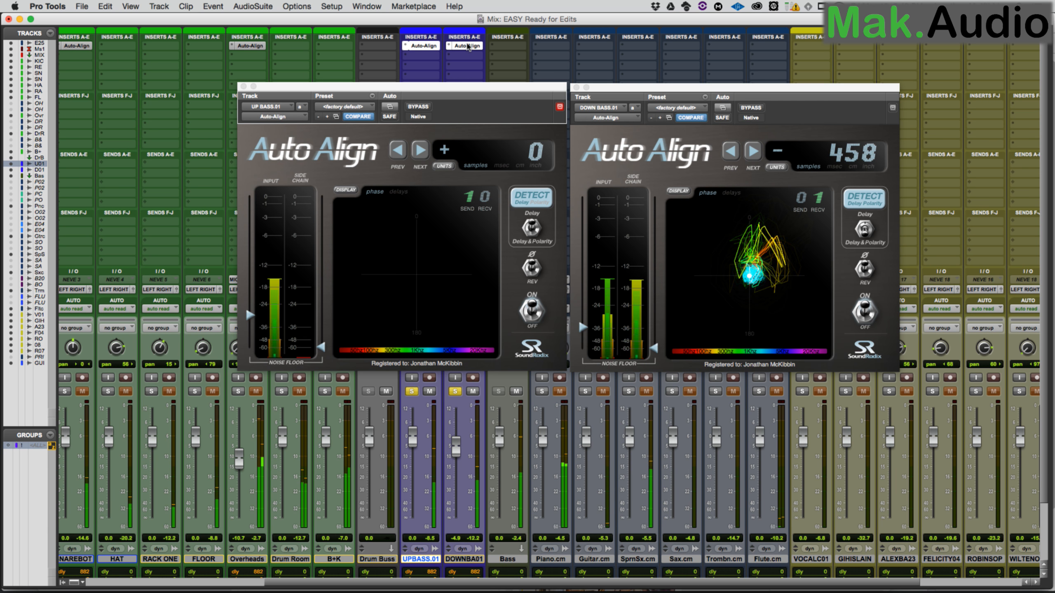
key("space")
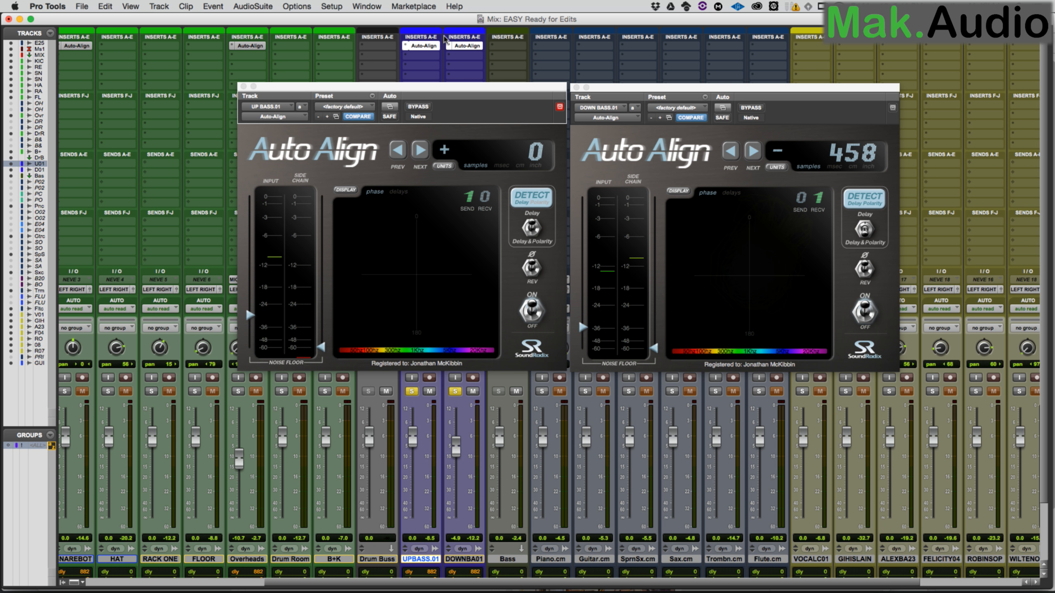
Step: Commit the Bass aux track offline over the whole song's edit selection, consolidating clips and inserting the result after it
scroll(320, 586, "left", 2)
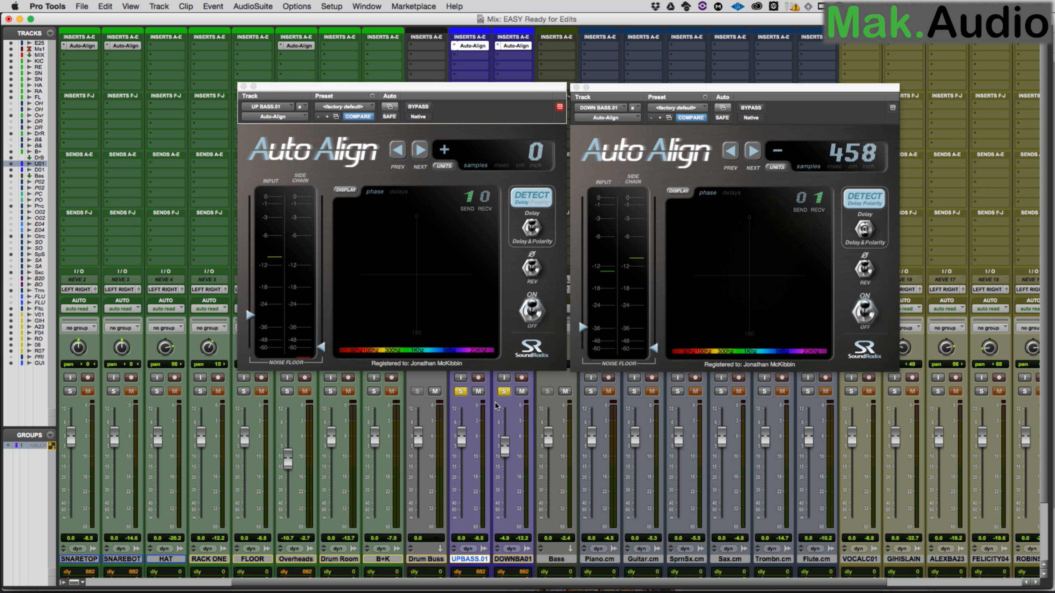
left_click(559, 561)
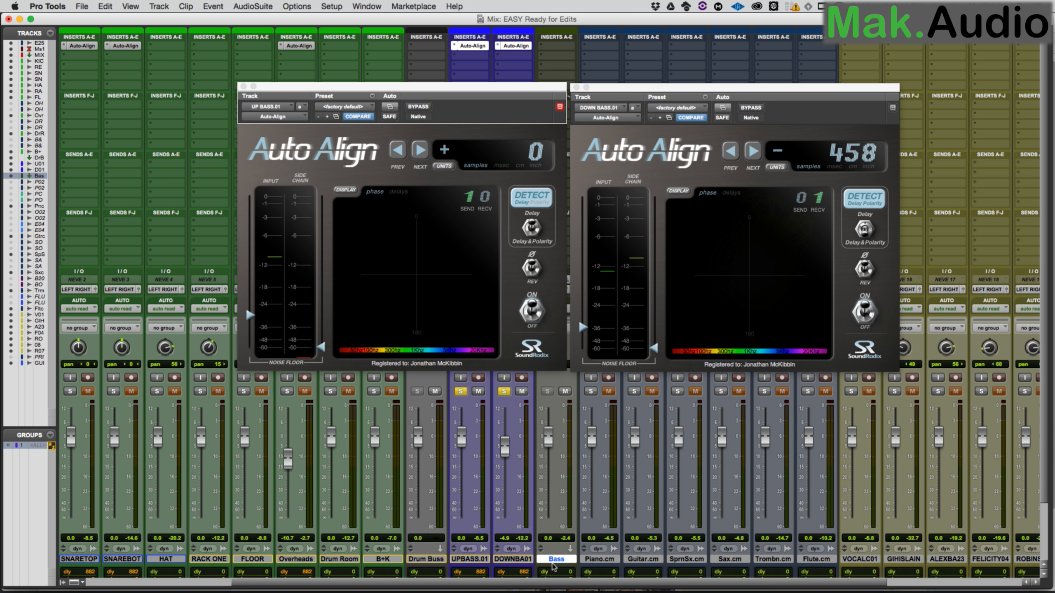
key("super+equal")
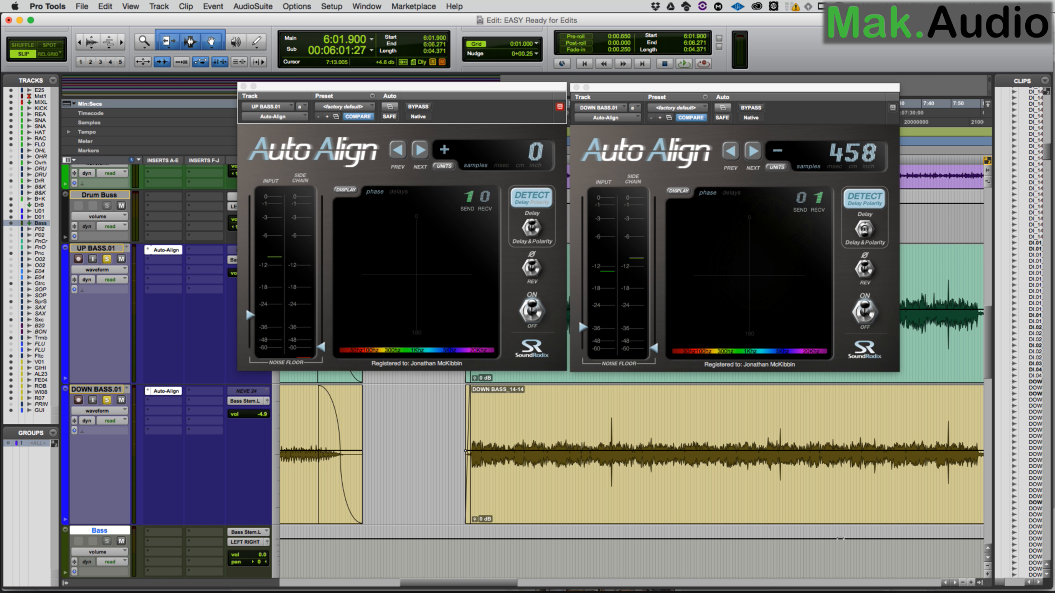
key("r")
key("r")
left_click_drag(714, 549, 249, 555)
right_click(351, 564)
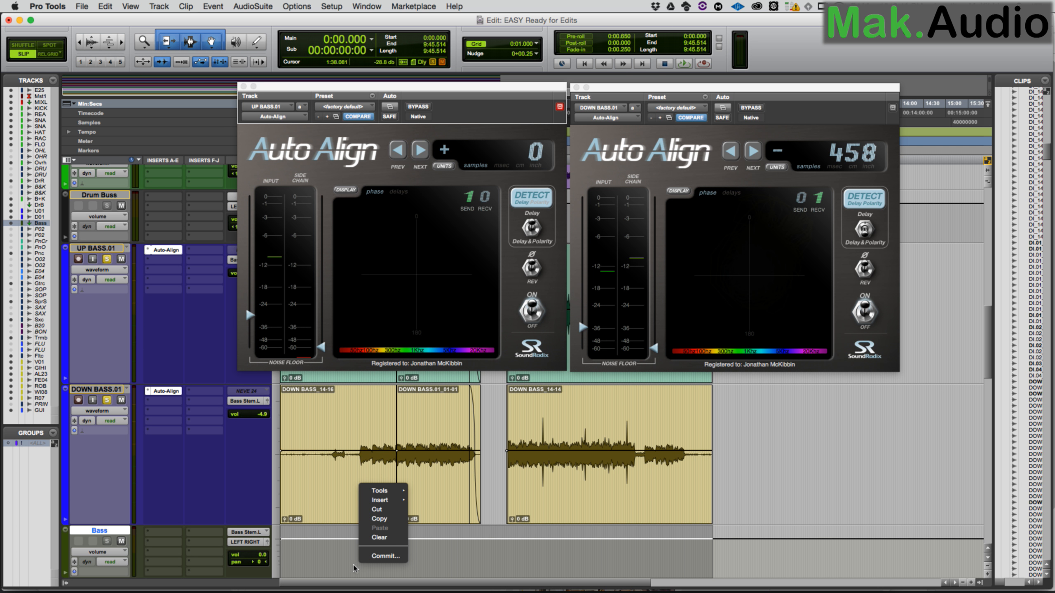
left_click(379, 557)
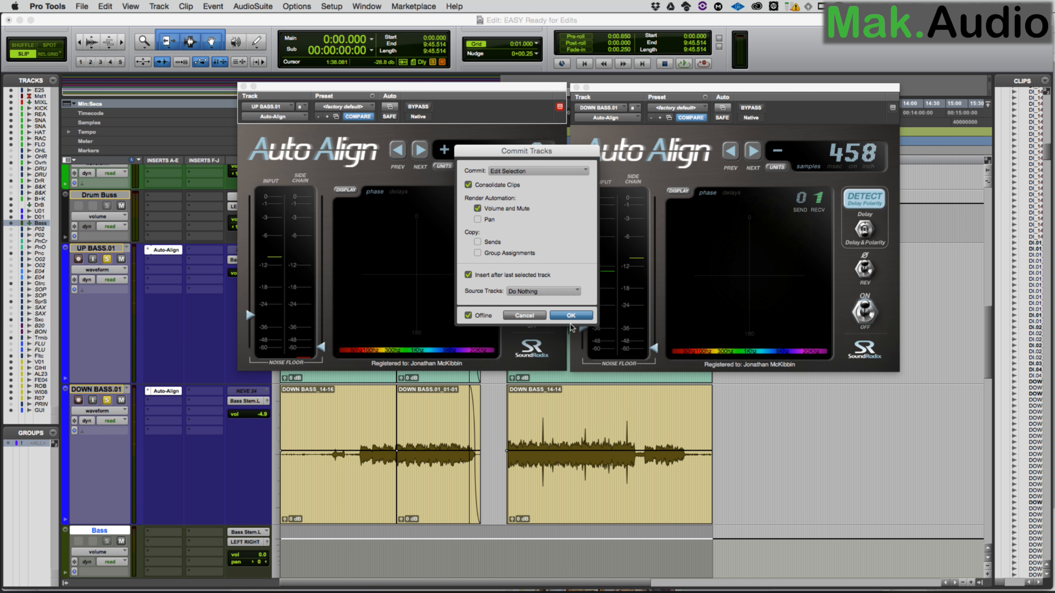
left_click(577, 317)
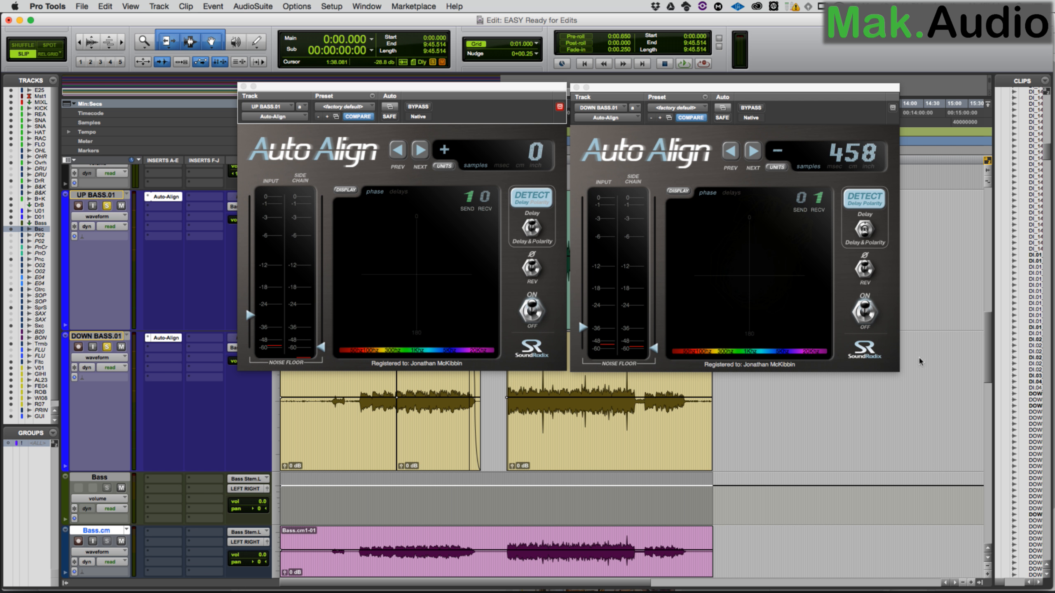
Step: Delete the original Bass aux track, and hide and make inactive the UP BASS.01 and DOWN BASS.01 tracks
right_click(95, 476)
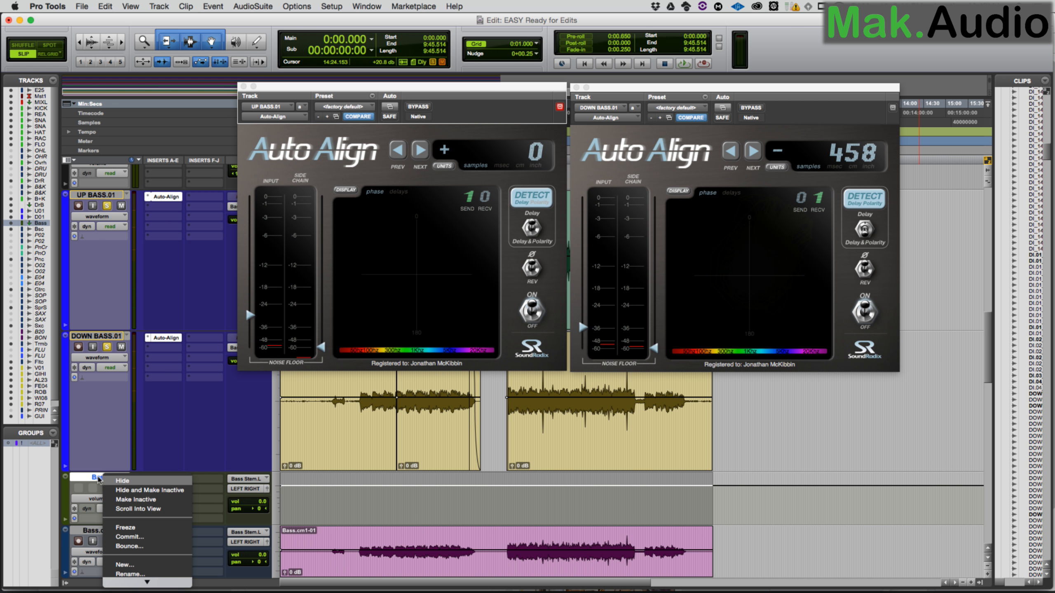
left_click(154, 582)
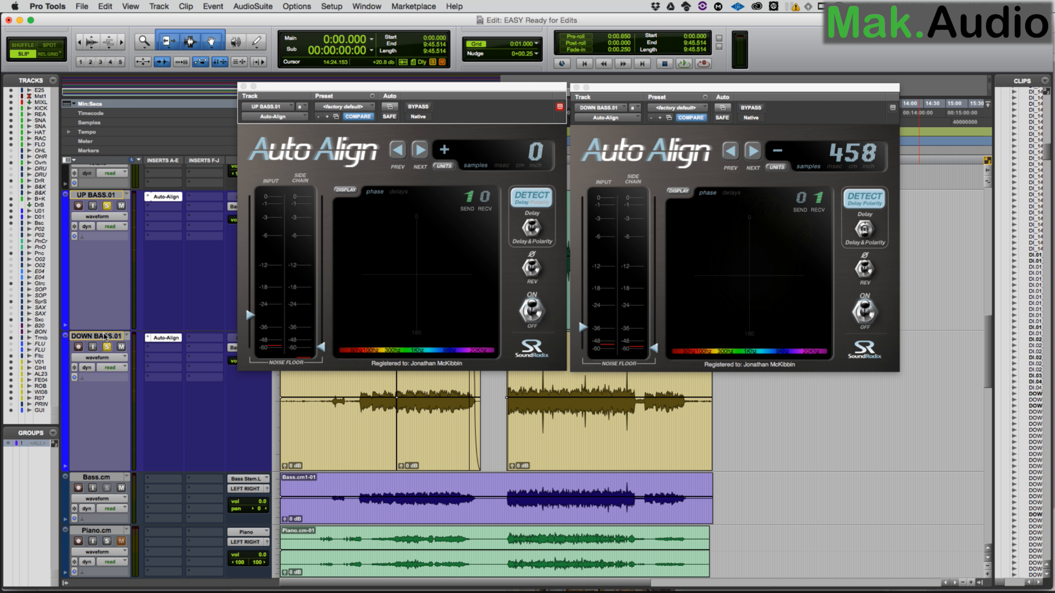
right_click(110, 195)
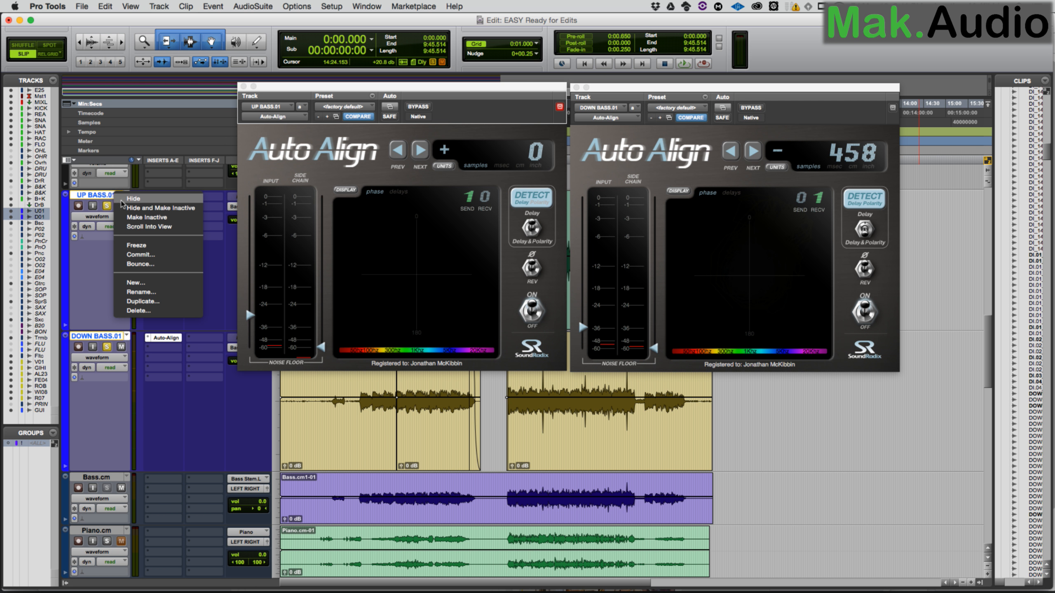
left_click(128, 208)
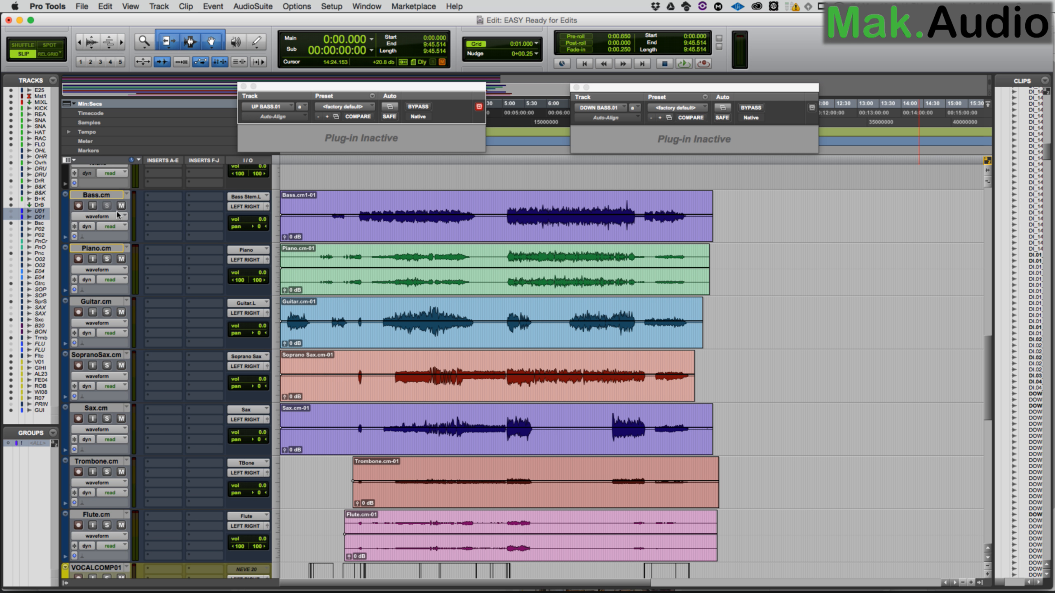
Step: Return to the Mix window and check the name settings of the committed Bass.cm track
scroll(913, 333, "up", 5)
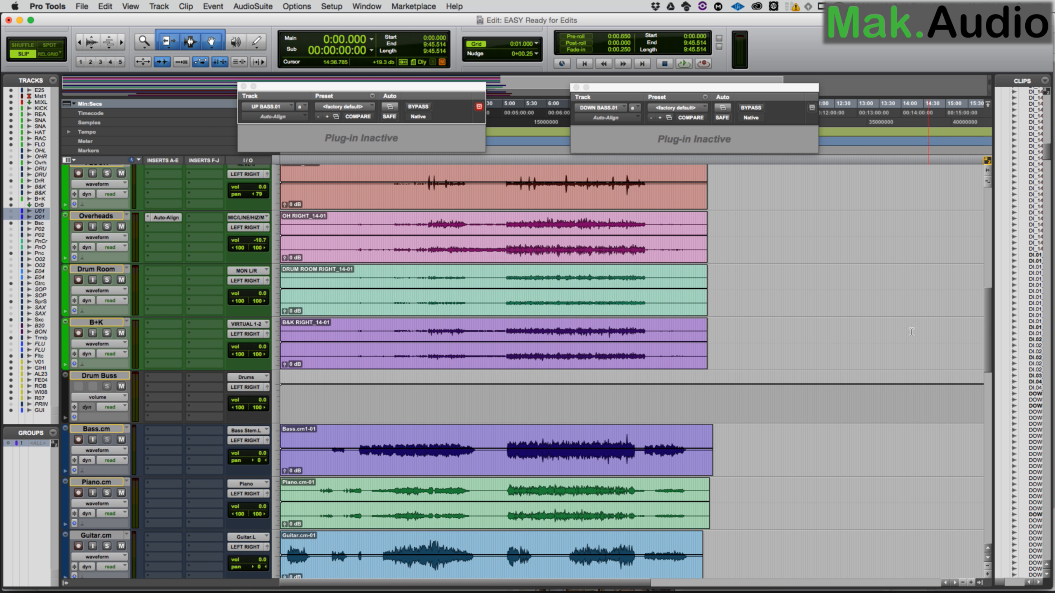
key("super+equal")
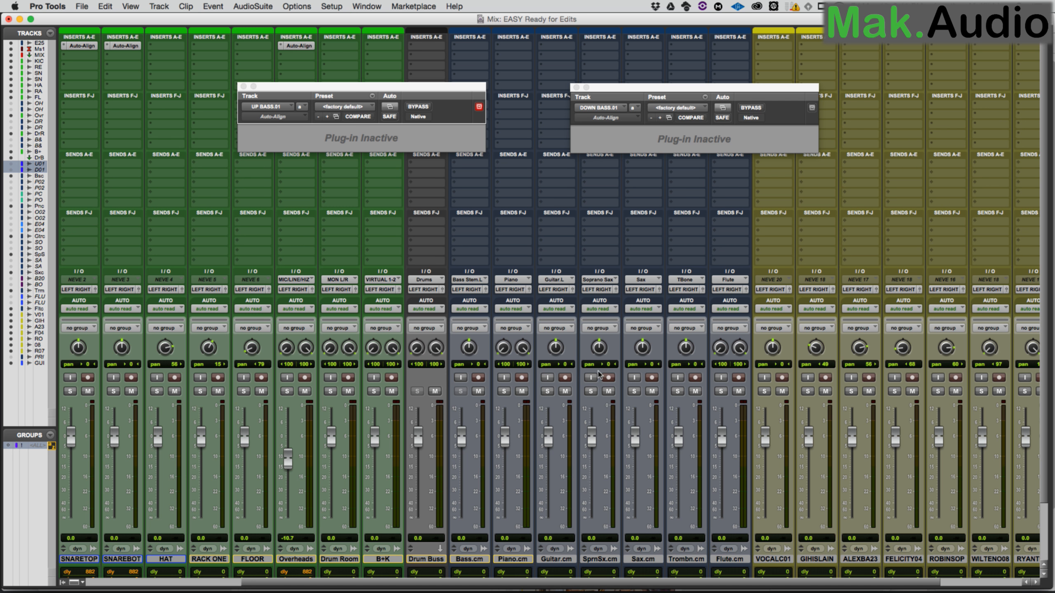
double_click(469, 560)
left_click(603, 296)
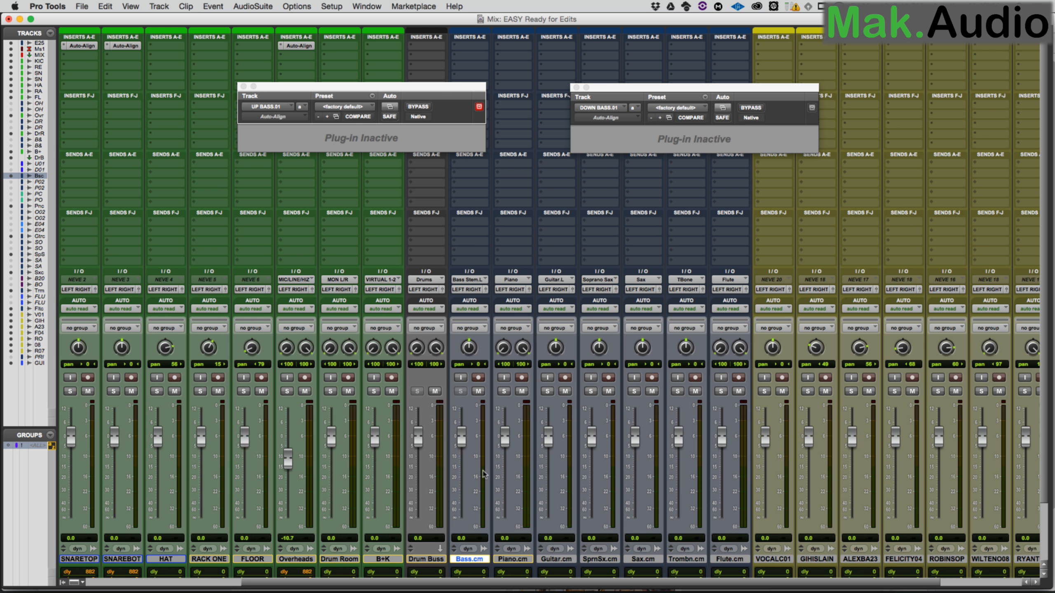
Step: Solo the SNARETOP track, open its Auto-Align insert, and move the plug-in window lower in the mixer
left_click_drag(462, 584, 417, 584)
left_click(131, 392)
left_click(143, 46)
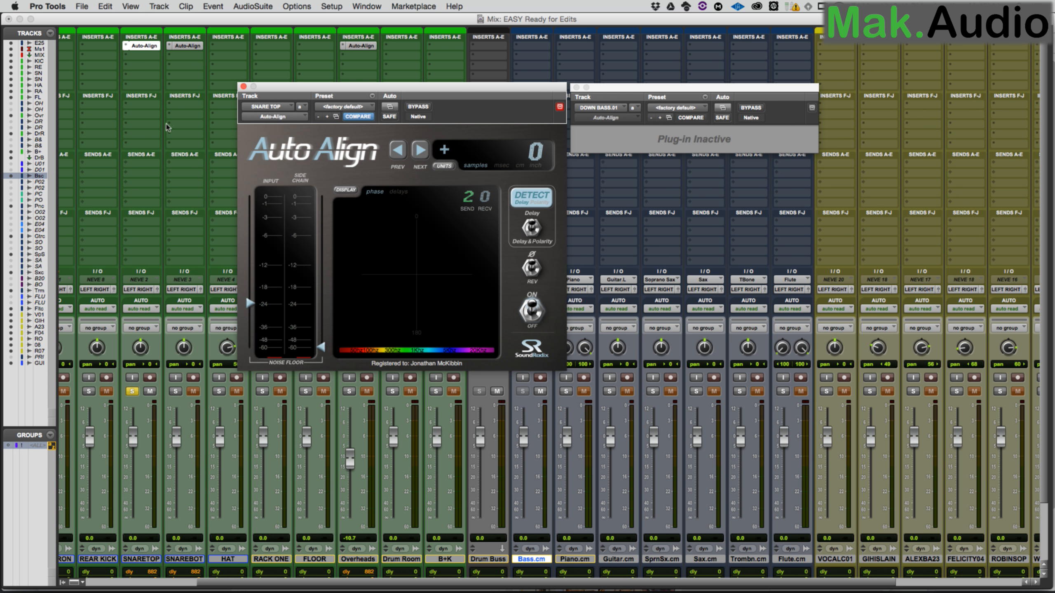
left_click_drag(444, 91, 292, 192)
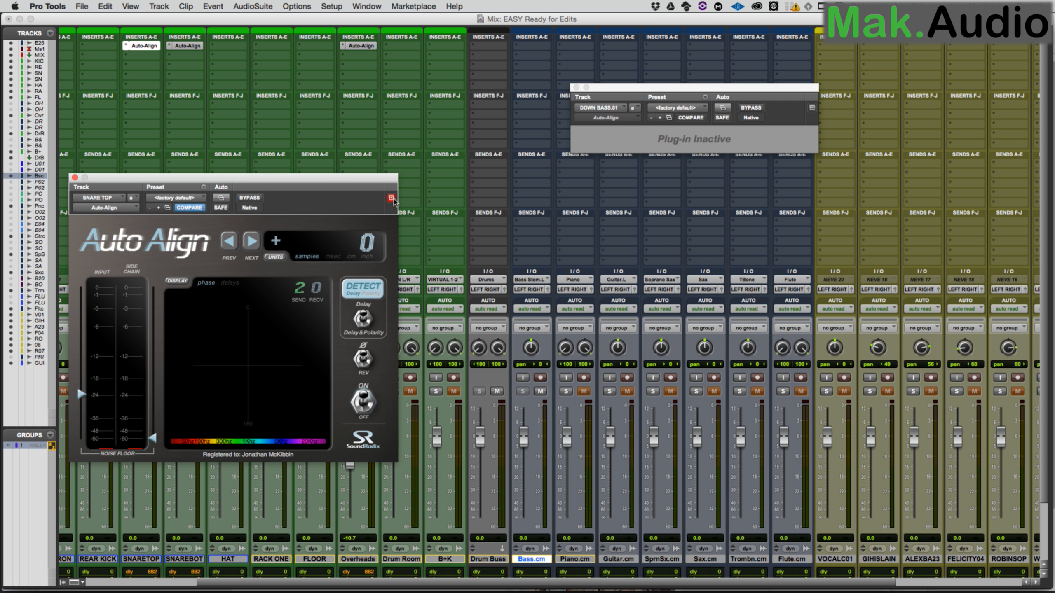
Step: Open SNARE BOT's Auto-Align, place it side by side with SNARE TOP's window, and solo the SNAREBOT track too
left_click(196, 46)
left_click_drag(255, 177, 638, 182)
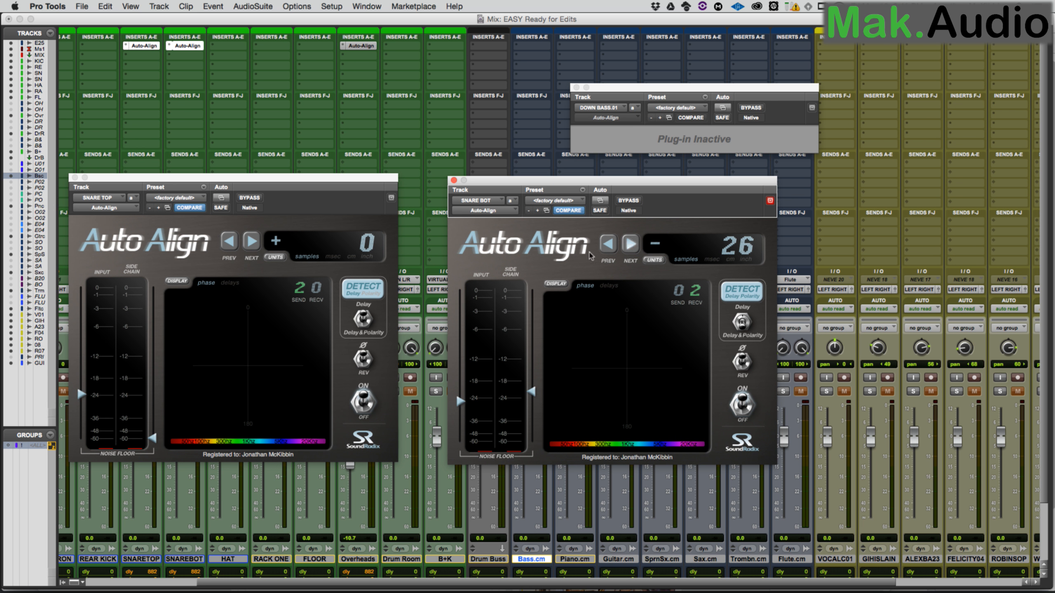
left_click_drag(378, 180, 438, 181)
left_click_drag(513, 180, 578, 181)
left_click_drag(420, 186, 465, 187)
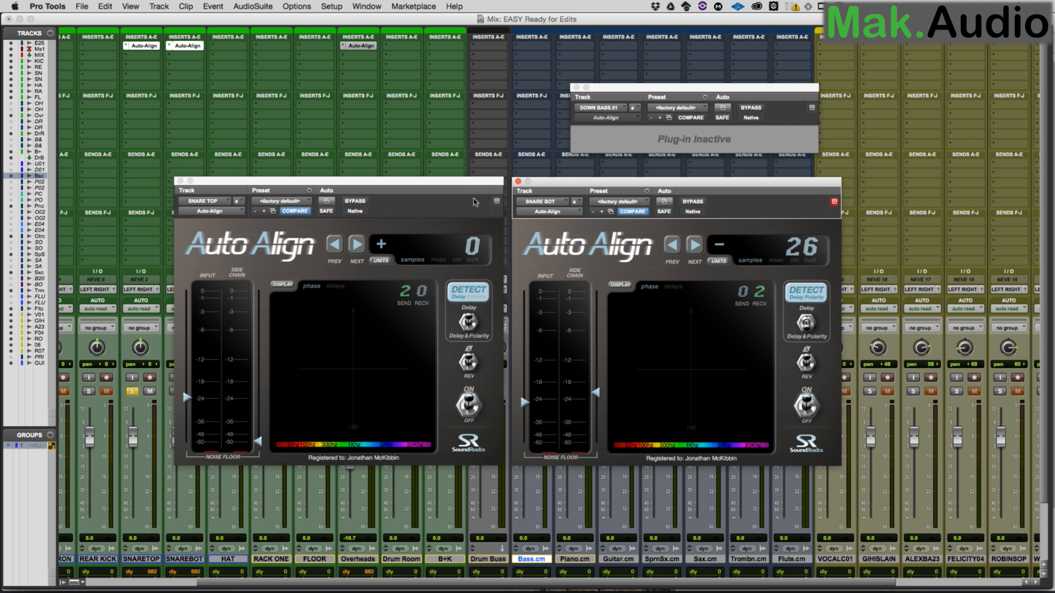
left_click(173, 392)
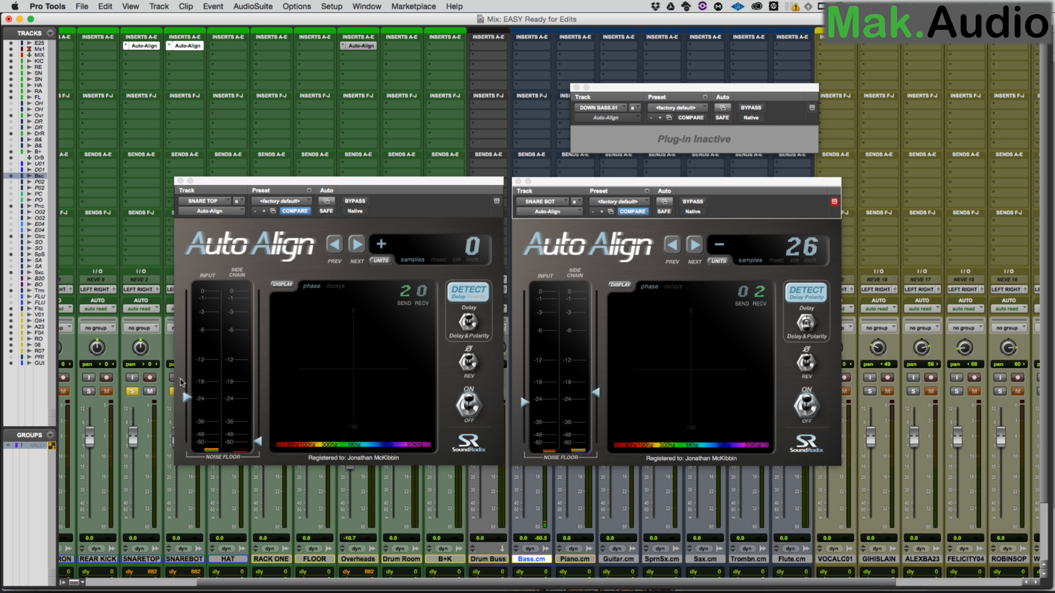
Step: In the Edit window, move the inactive DOWN BASS.01 plug-in window aside and select the range from about 6:01.859 to 6:28.237
key("super+equal")
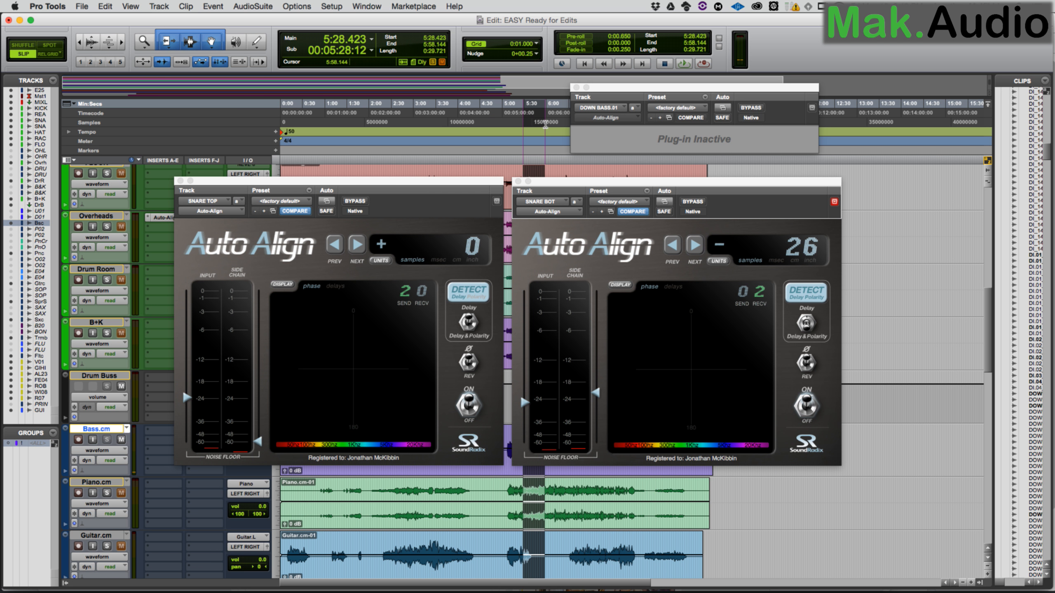
key("space")
key("super+bracketright")
left_click_drag(592, 93, 484, 143)
key("space")
left_click_drag(681, 113, 720, 114)
key("super+equal")
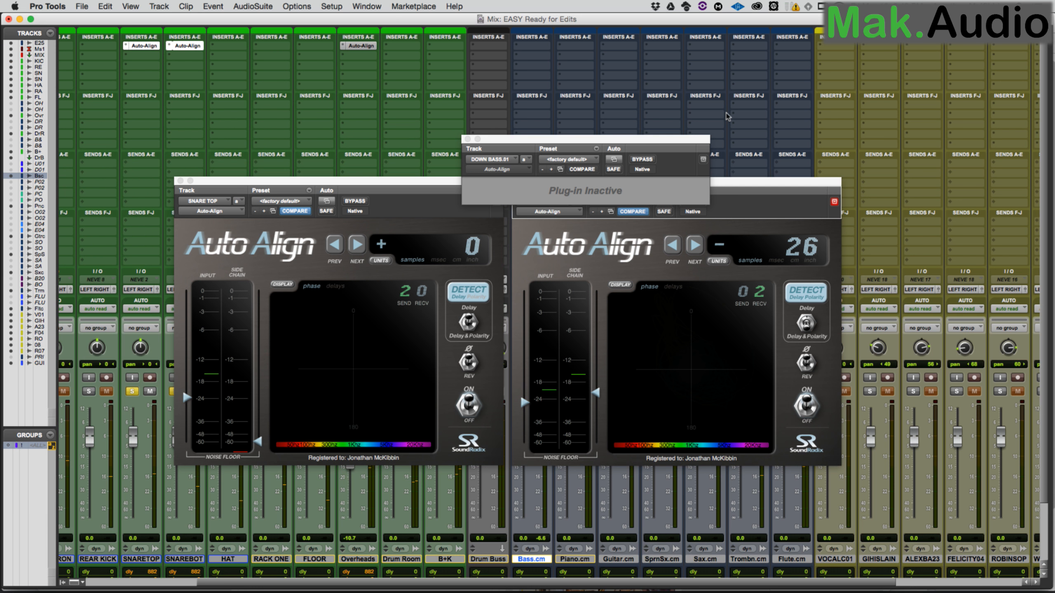
Step: Play the selection with the SNARE TOP and SNARE BOT windows side by side, and make the Auto-Align inserts inactive
left_click_drag(720, 190, 826, 188)
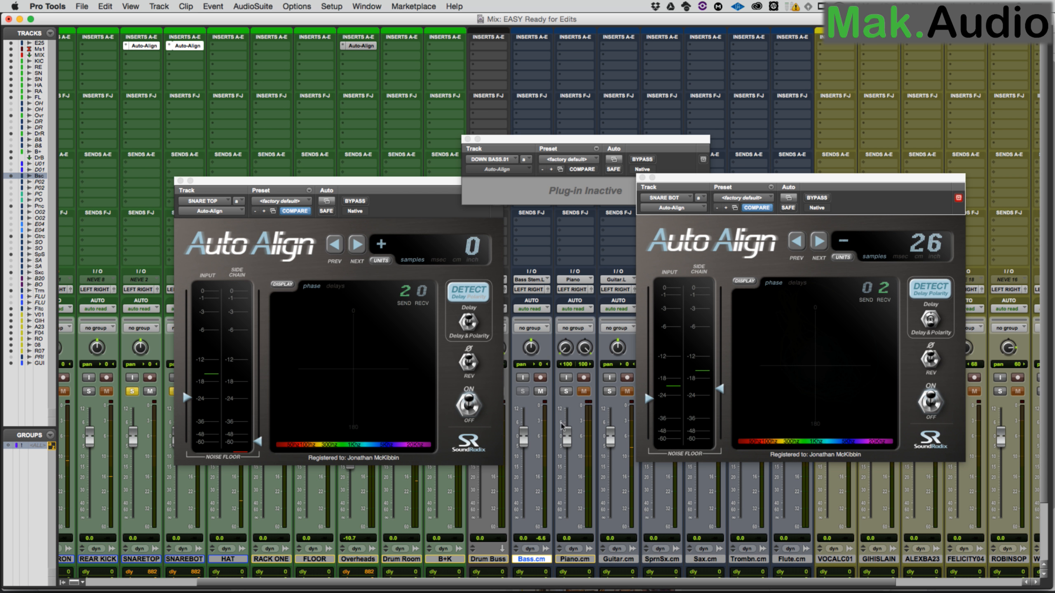
key("space")
left_click_drag(713, 180, 600, 185)
left_click_drag(454, 181, 453, 180)
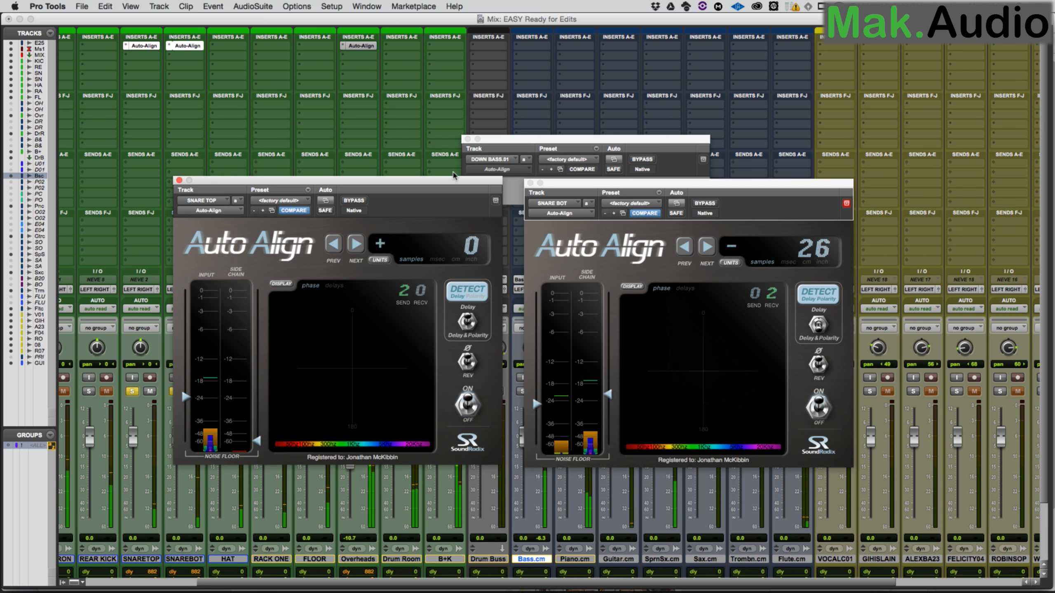
key("super+equal")
key("super+equal")
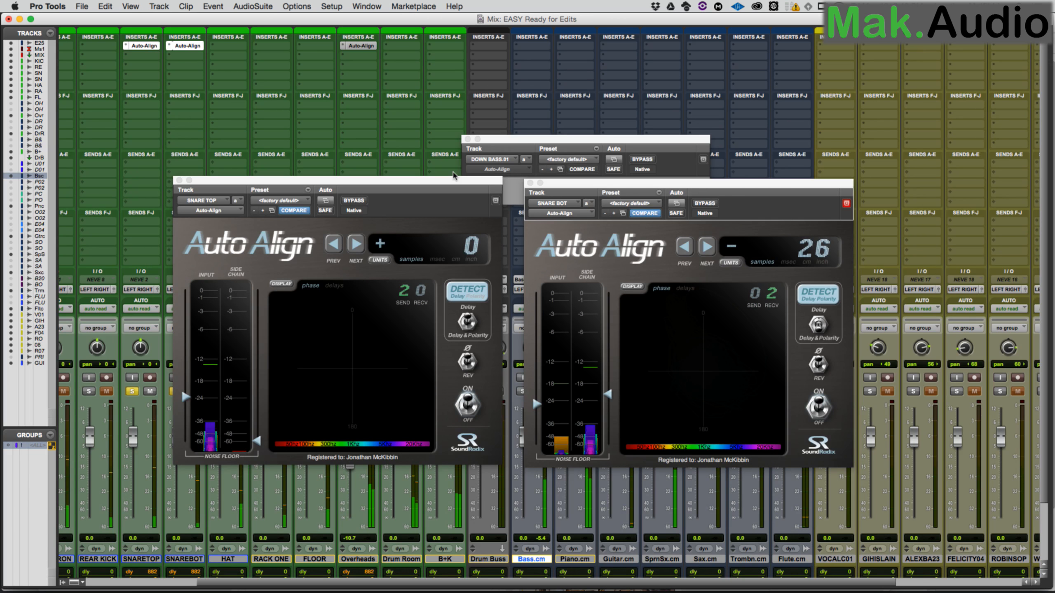
left_click(150, 47, "ctrl+alt+super")
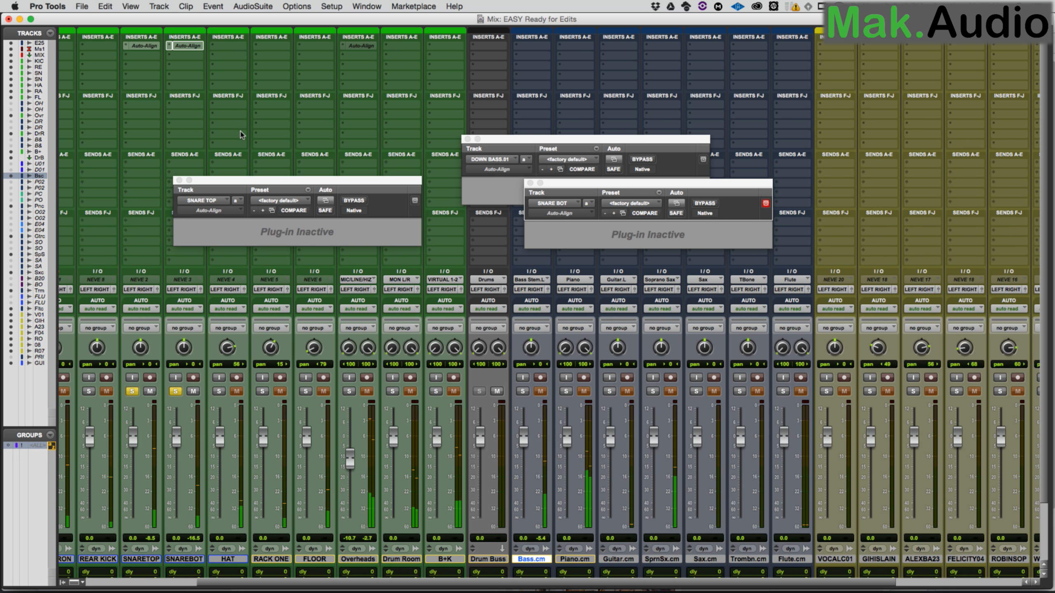
Step: In the Edit window, select a shorter playback range on the SNARE TOP track, from about 6:01.674 to 6:05.946
key("super+equal")
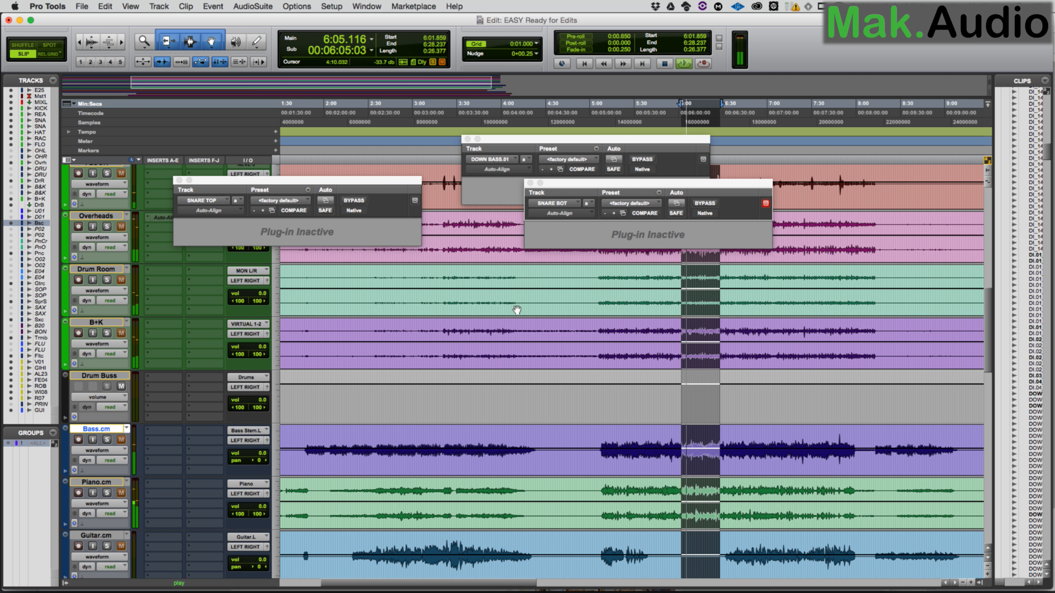
key("t")
key("t")
left_click_drag(989, 342, 995, 244)
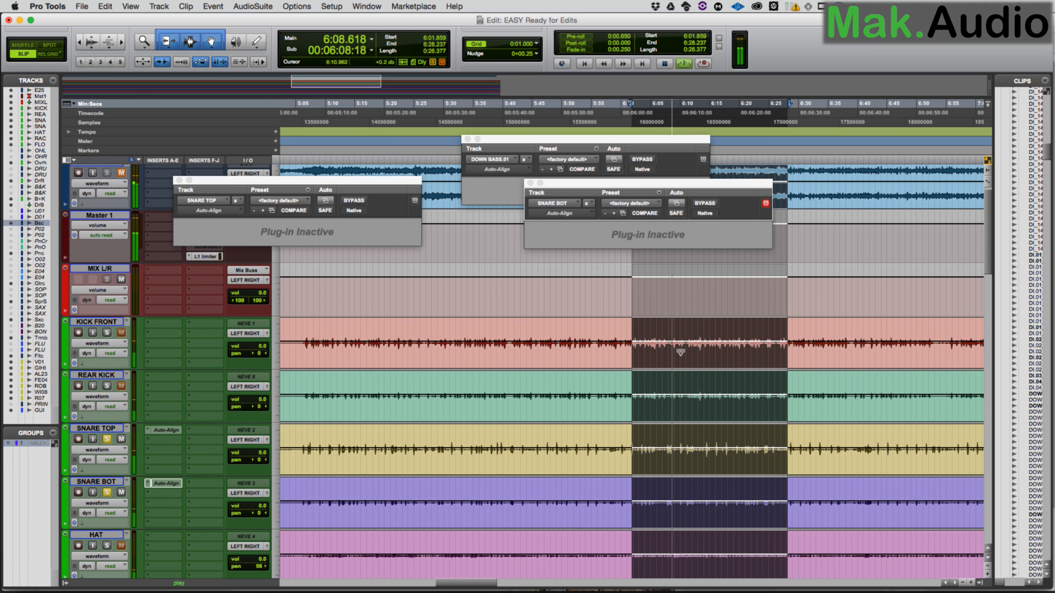
left_click_drag(662, 439, 630, 440)
left_click(651, 440, "shift")
left_click(661, 440, "shift")
left_click(655, 440, "shift")
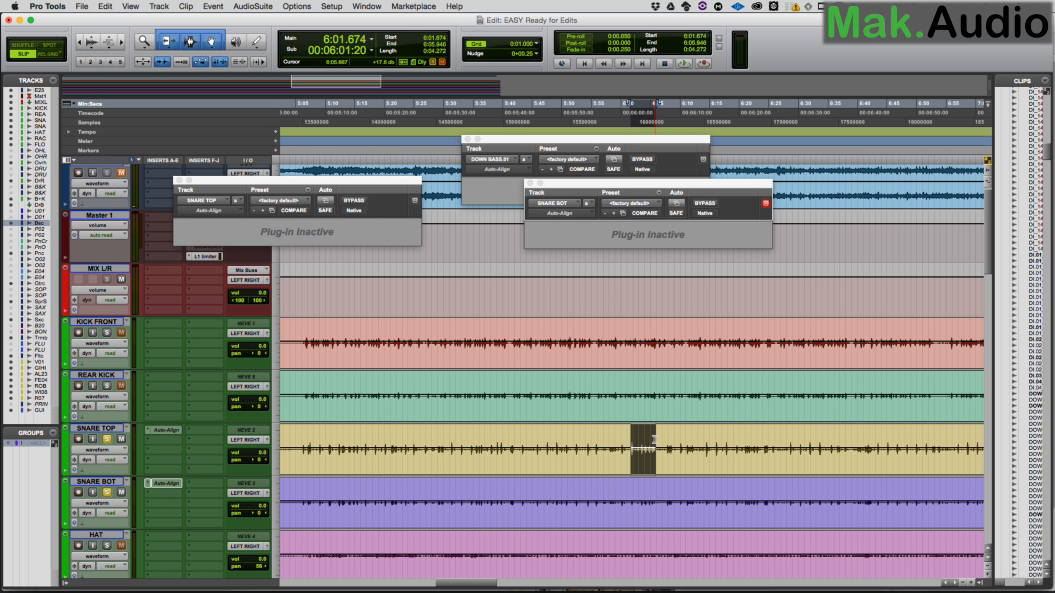
Step: In the Mix window, toggle the Auto-Align inserts active and inactive to compare the snare sound, finishing active, and close both snare plug-in windows
key("super+equal")
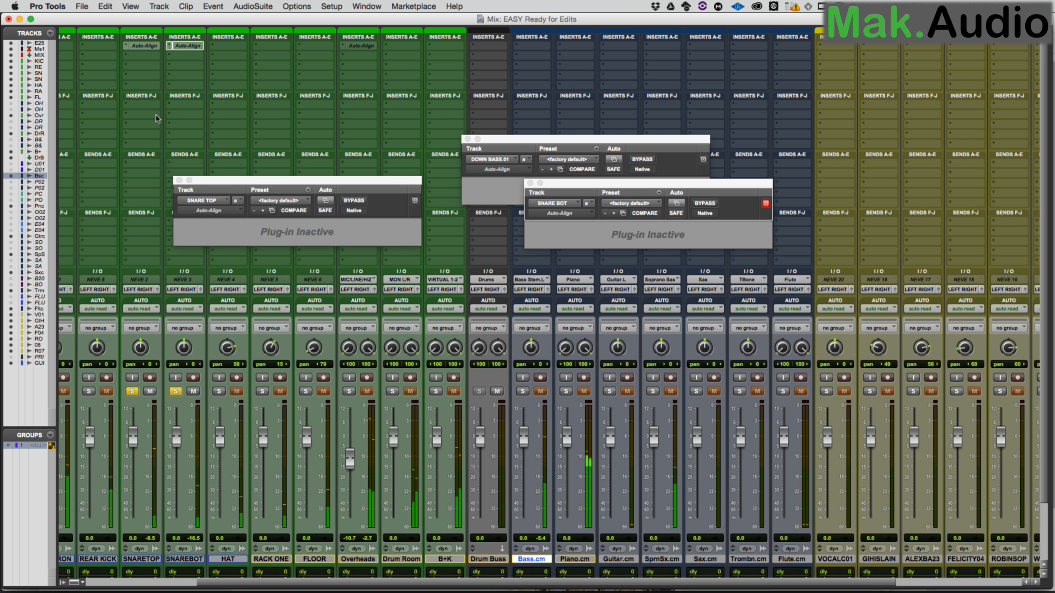
left_click(189, 46, "ctrl+alt+super")
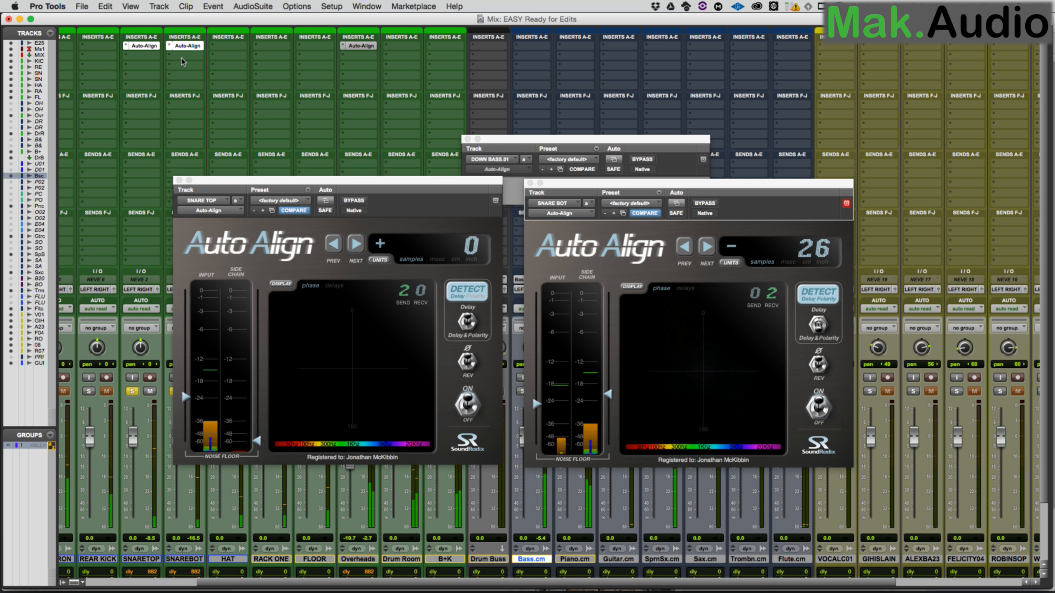
left_click(188, 46, "ctrl+alt+super")
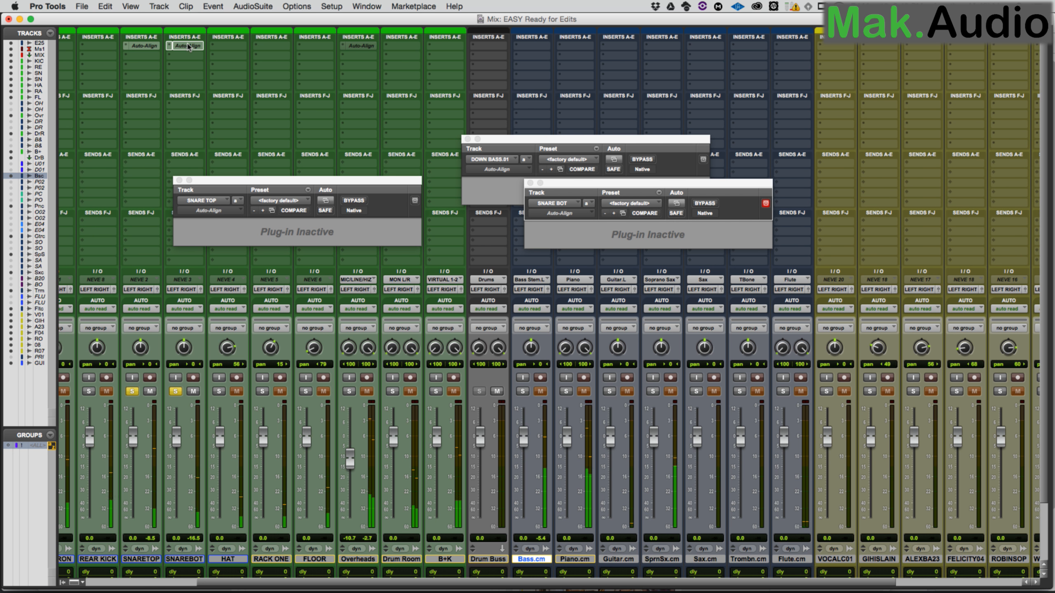
left_click(188, 46, "ctrl+alt+super")
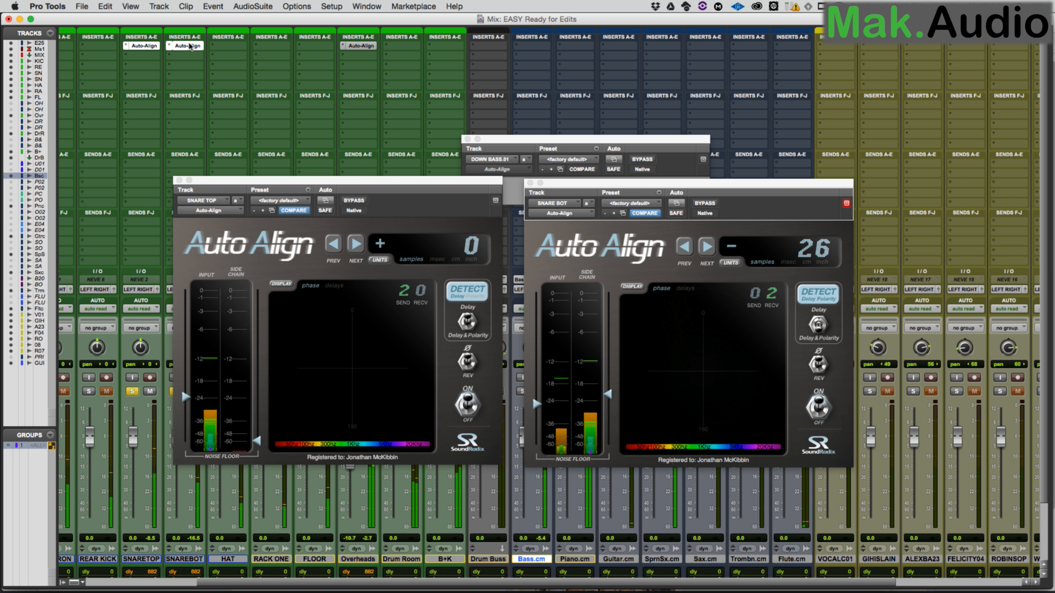
left_click(188, 46, "ctrl+alt+super")
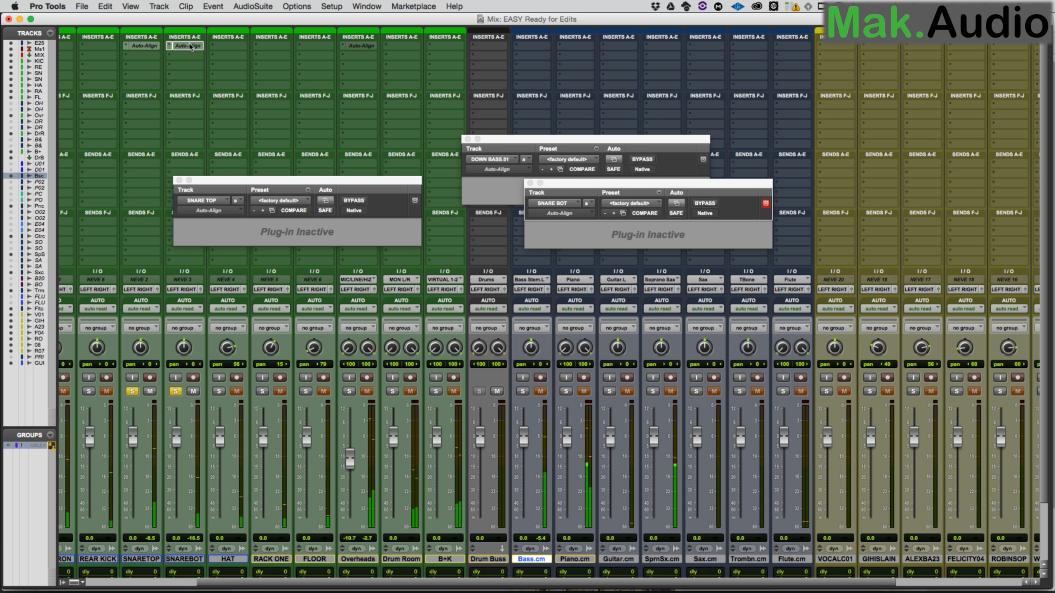
left_click(189, 46, "ctrl+alt+super")
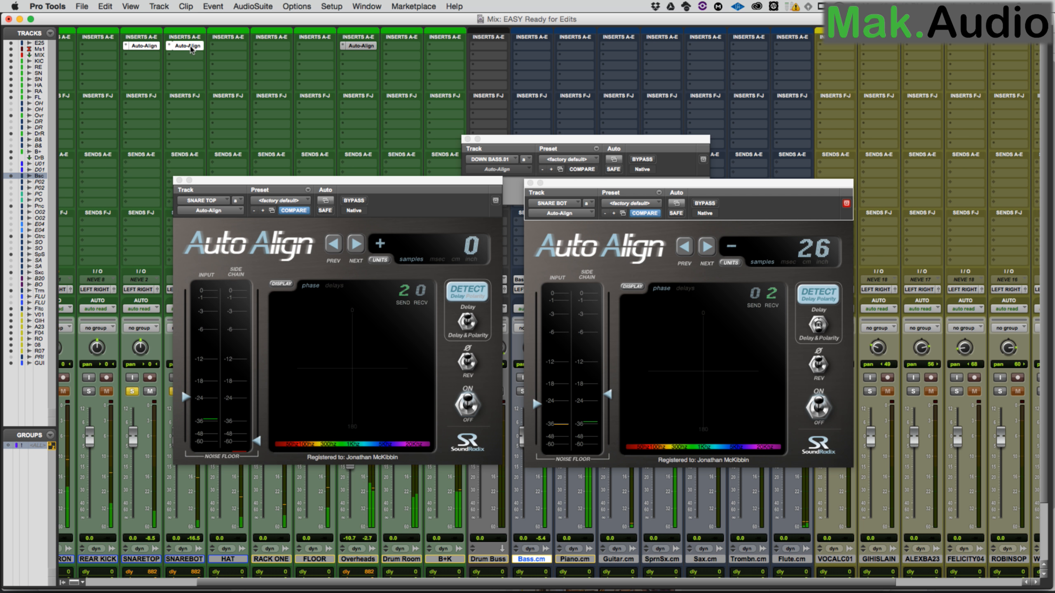
left_click(179, 182)
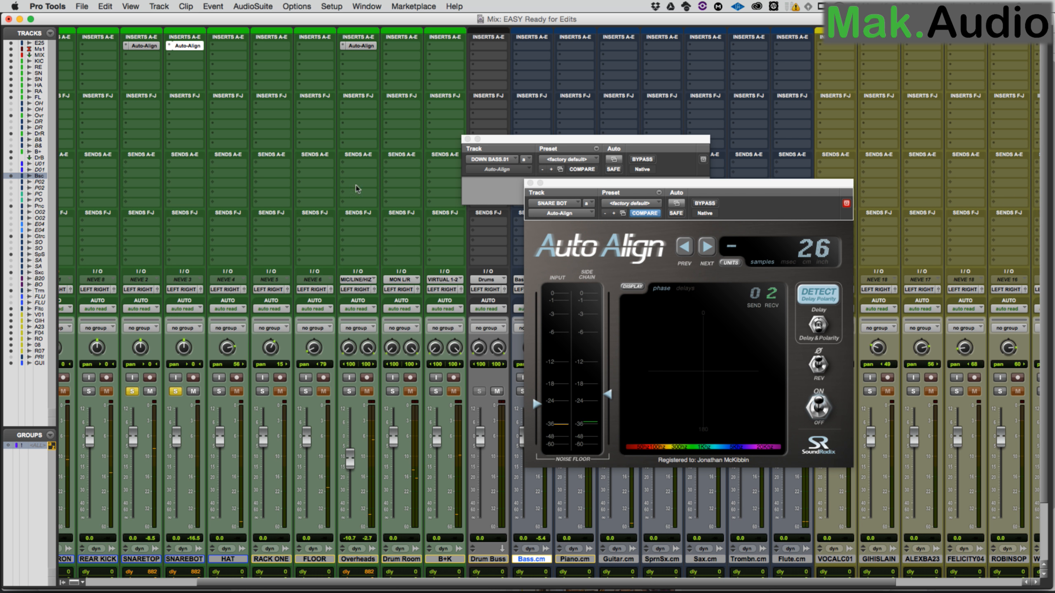
left_click(530, 183)
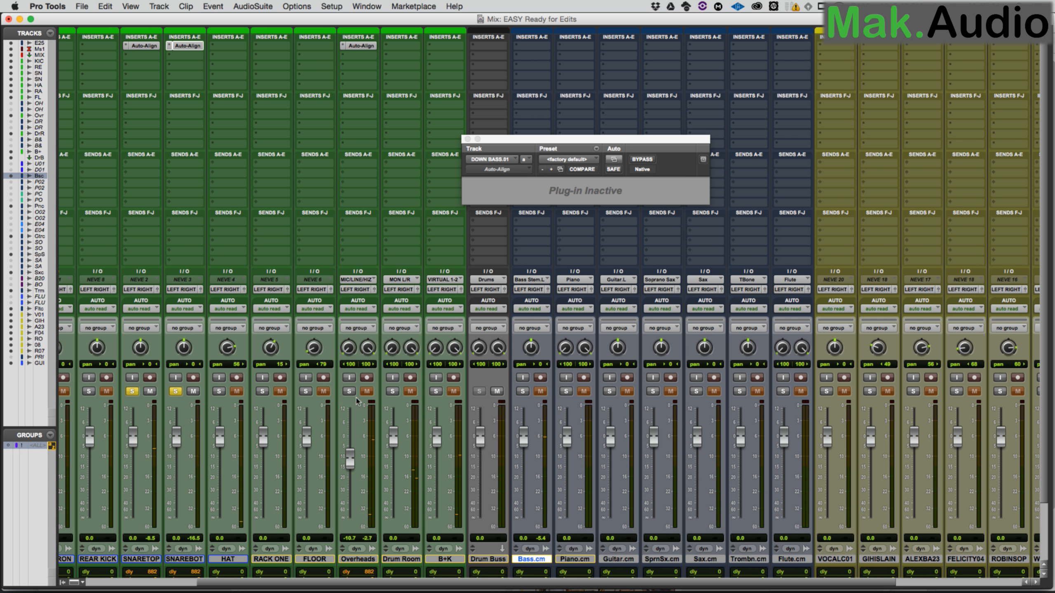
Step: Open the Overheads Auto-Align insert and play the selection with only the Overheads and SNARETOP tracks soloed
left_click(350, 391, "super")
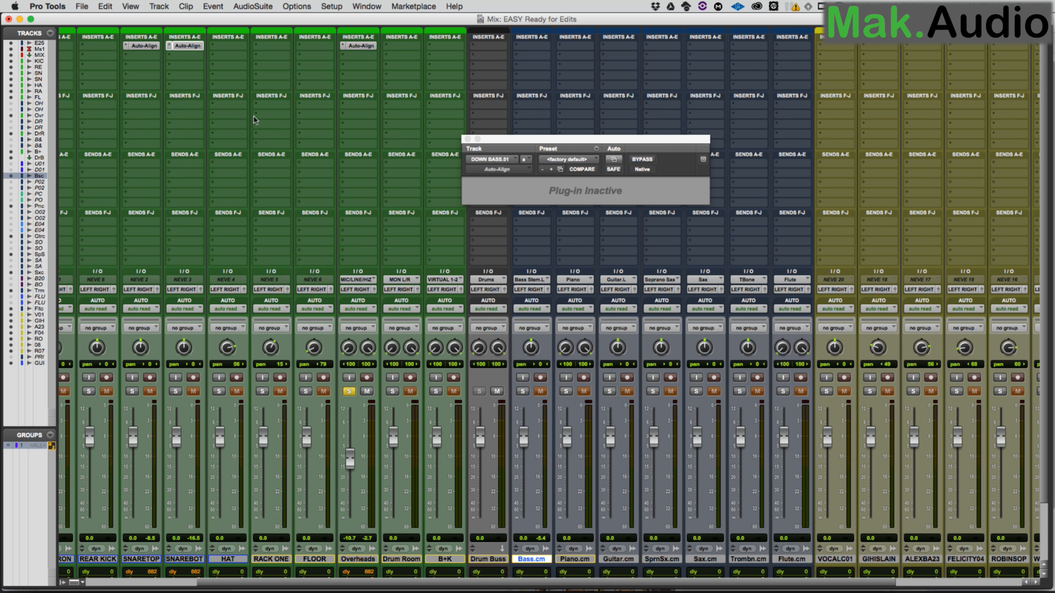
left_click(360, 47)
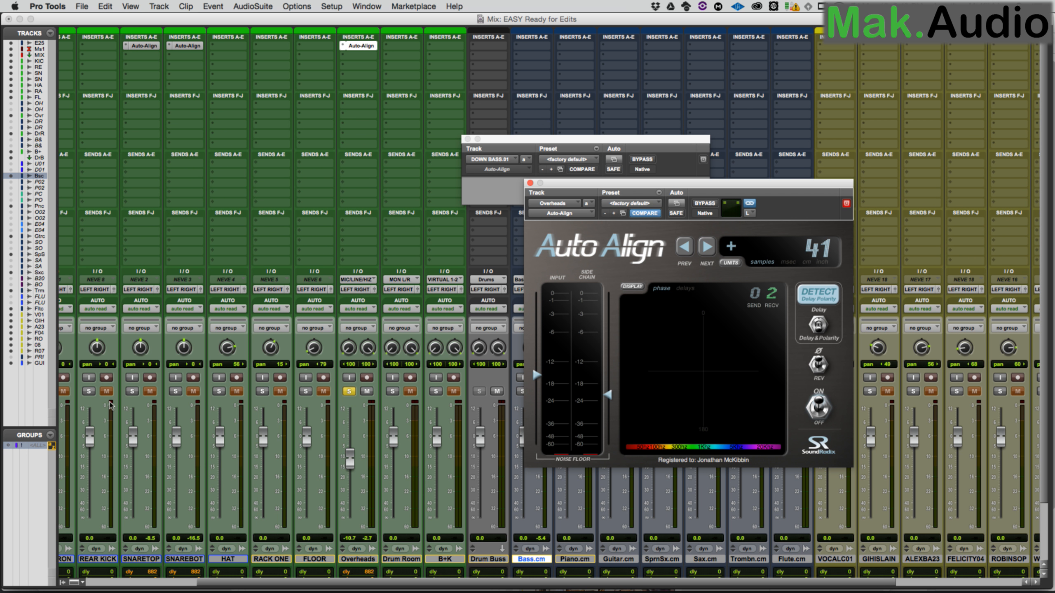
left_click(131, 392)
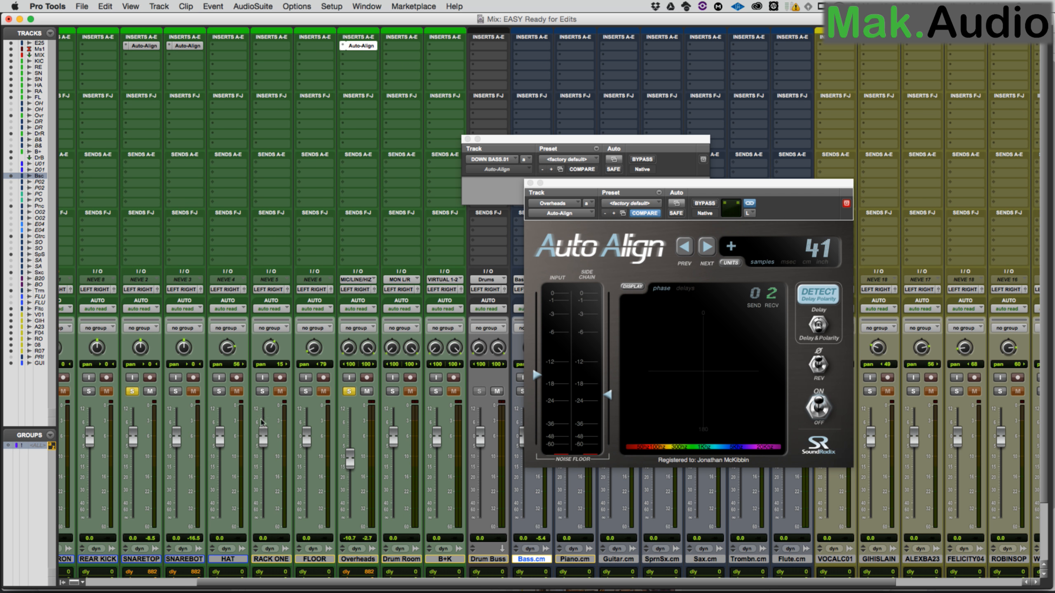
key("space")
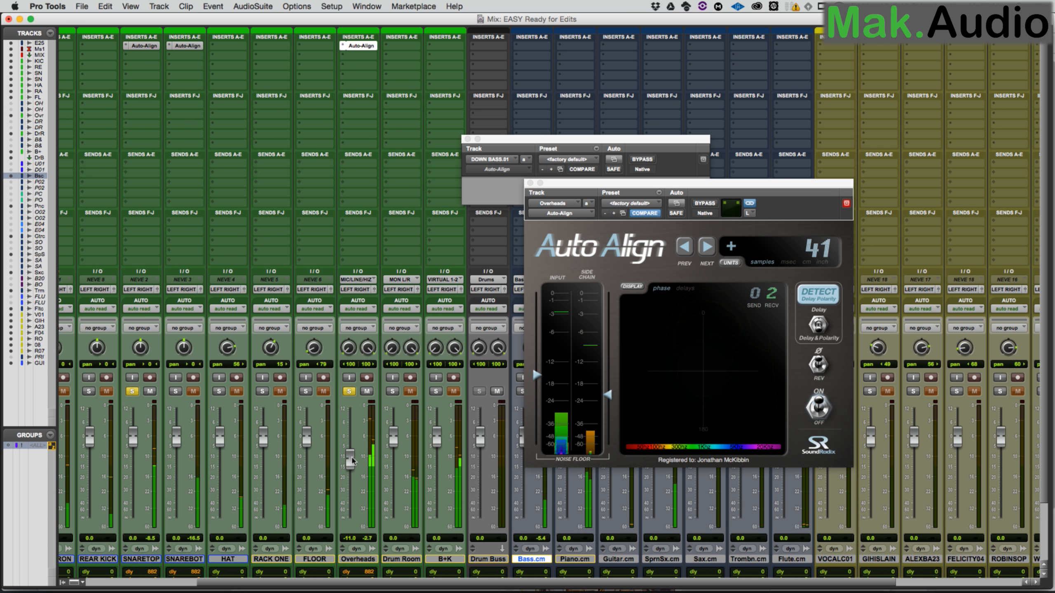
Step: Toggle the Auto-Align inserts inactive and active twice to compare the soloed Overheads and SNARETOP, leaving them active
left_click(150, 47, "ctrl+alt+super")
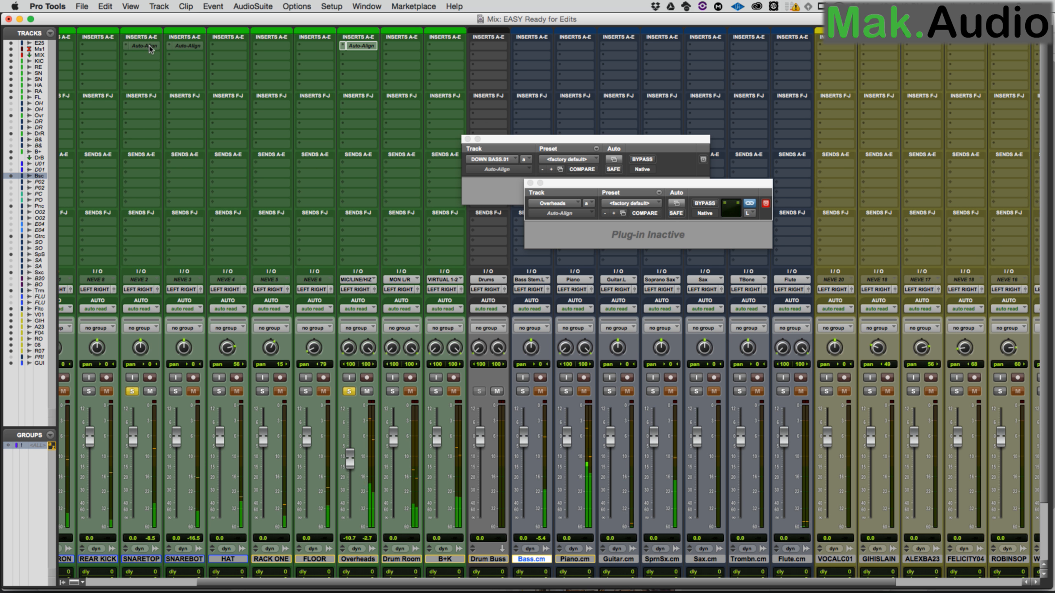
left_click(150, 46, "ctrl+alt+super")
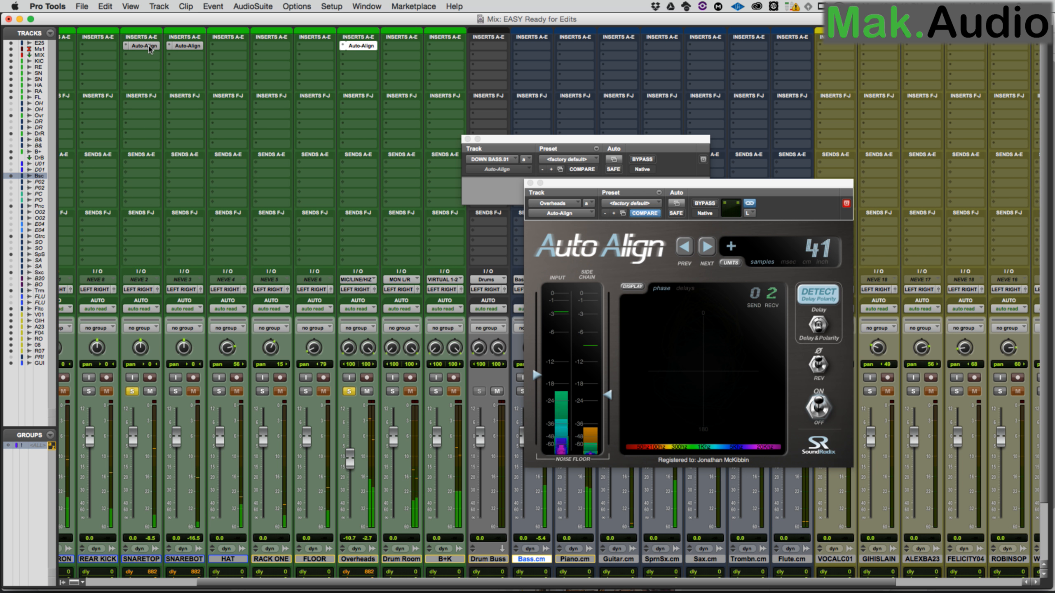
left_click(151, 47, "ctrl+alt+super")
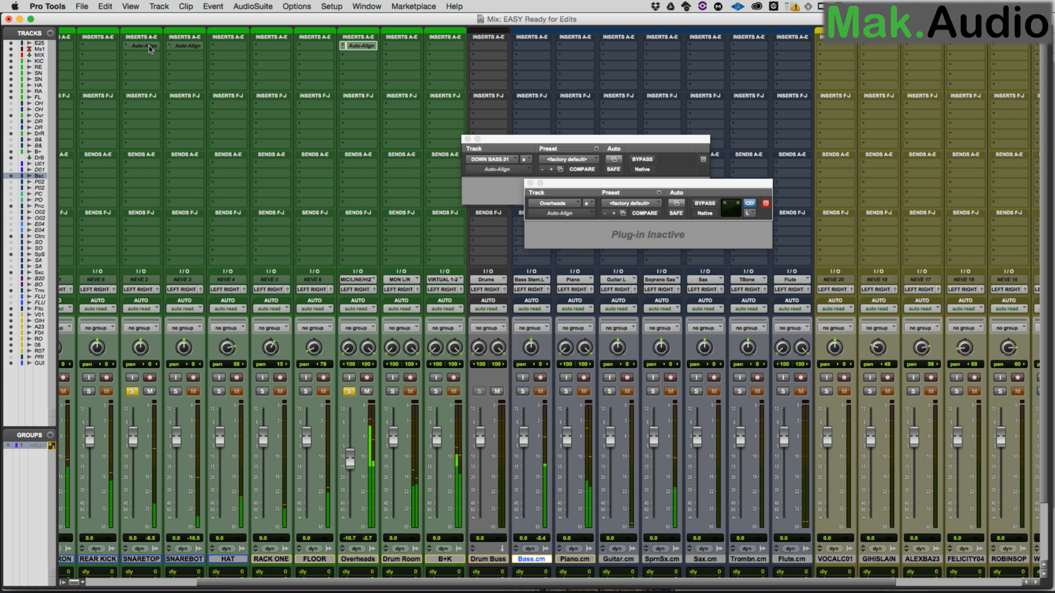
left_click(149, 47, "ctrl+alt+super")
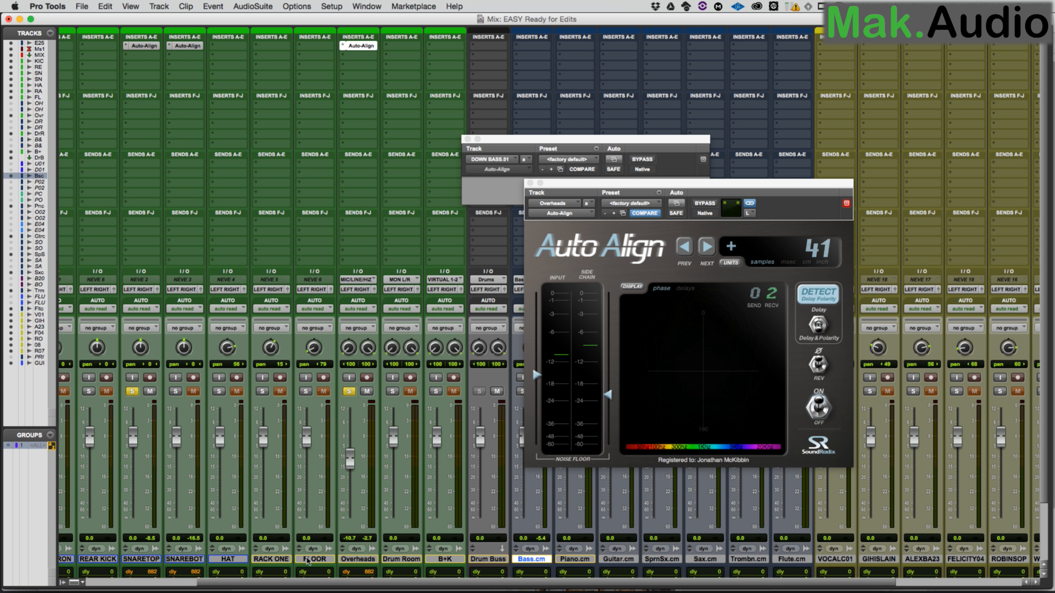
Step: Clear the SNARETOP and Overheads solos, and solo the REAR KICK and KICKFRON tracks instead
scroll(309, 580, "left", 3)
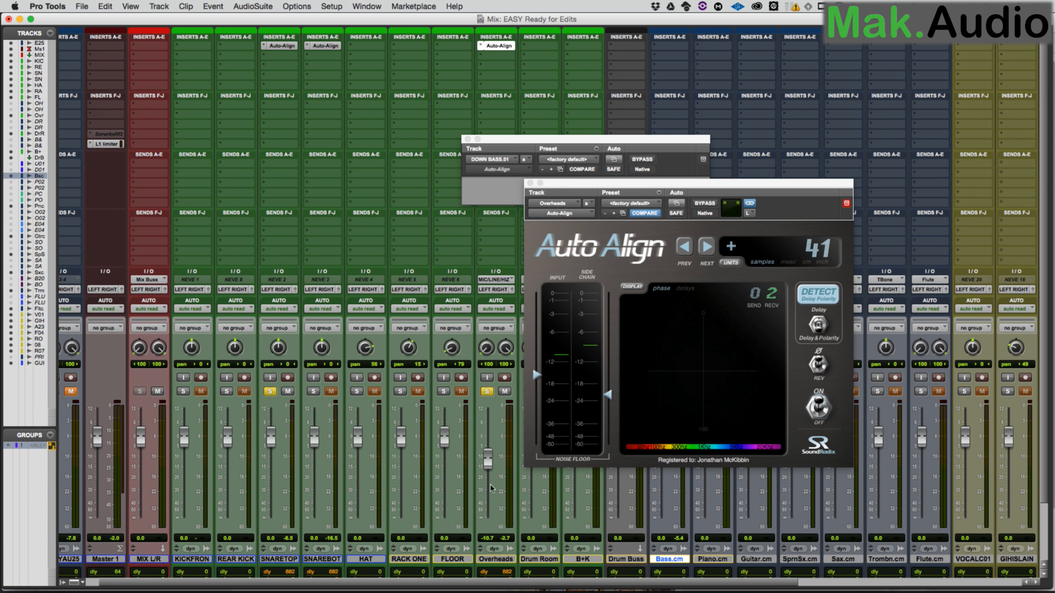
left_click(489, 393, "alt")
left_click(486, 390)
left_click(488, 393)
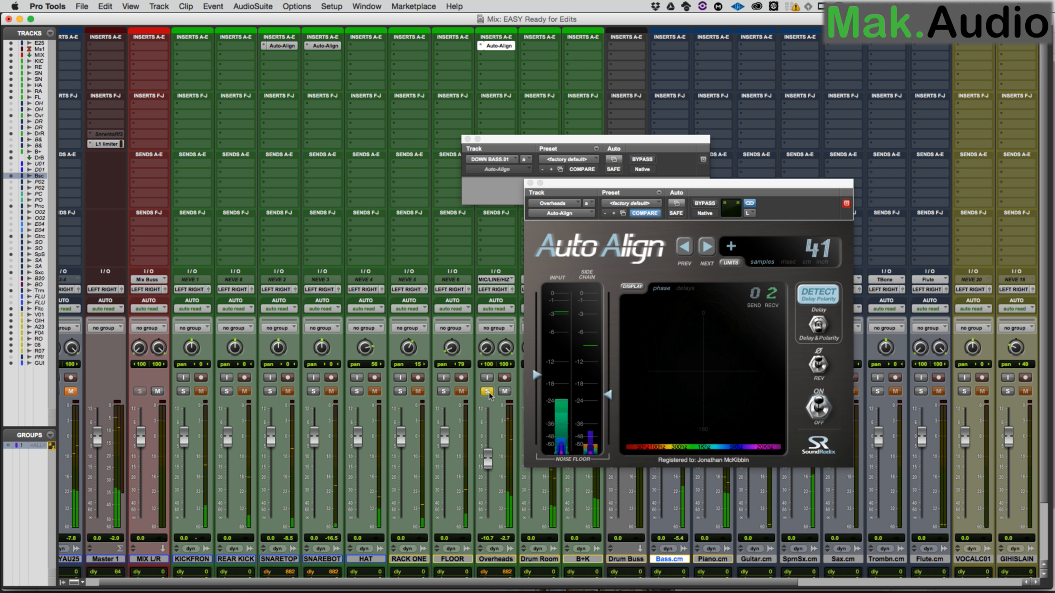
left_click(226, 391)
left_click(183, 391)
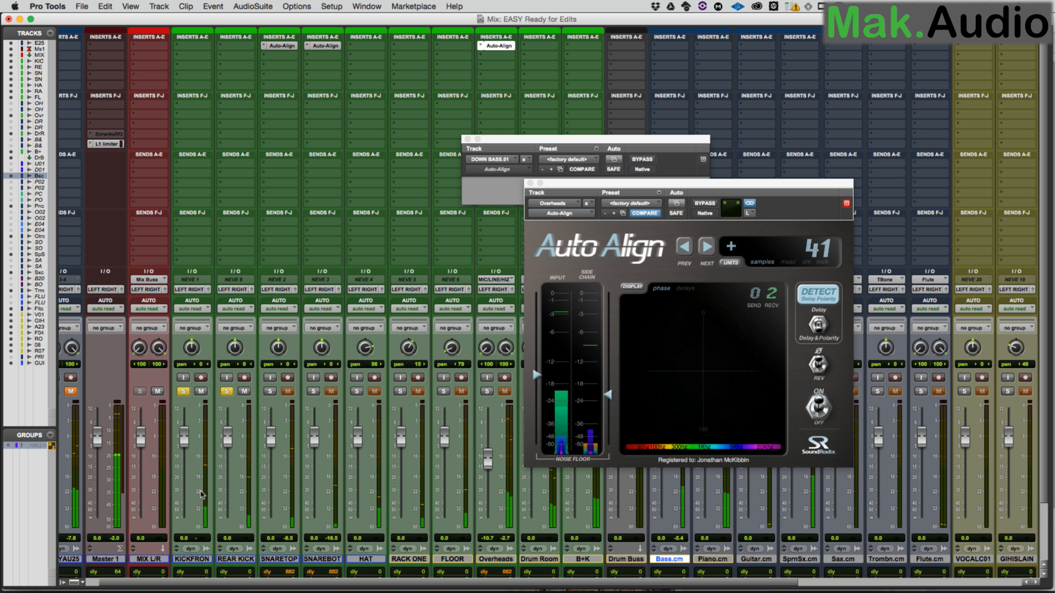
Step: Switch to Gameshow, choose the Mak.Audio logo source for the second layer, and send it to the live output
key("super+Tab")
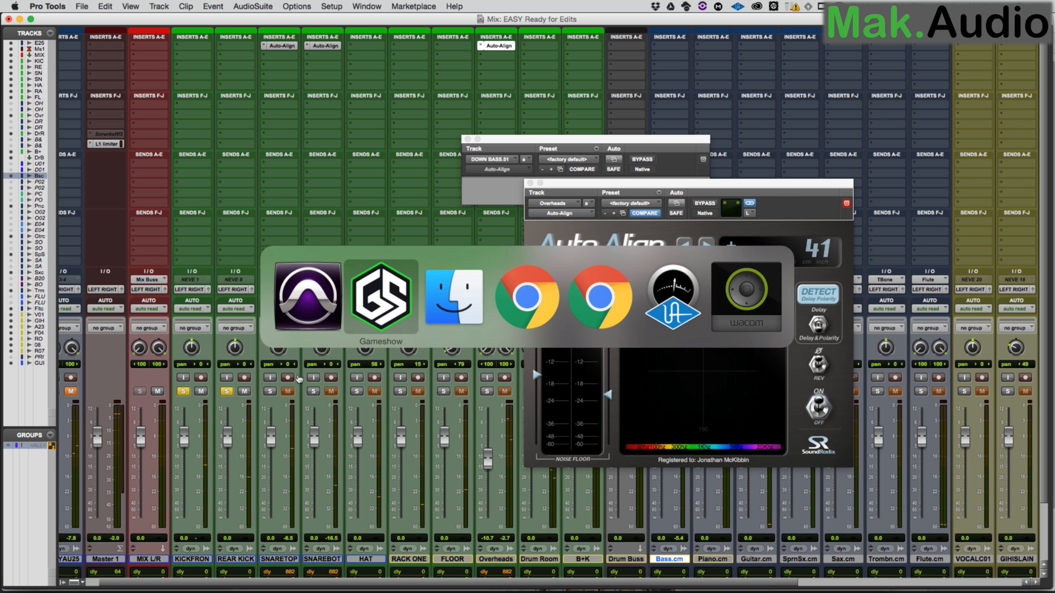
left_click(391, 307)
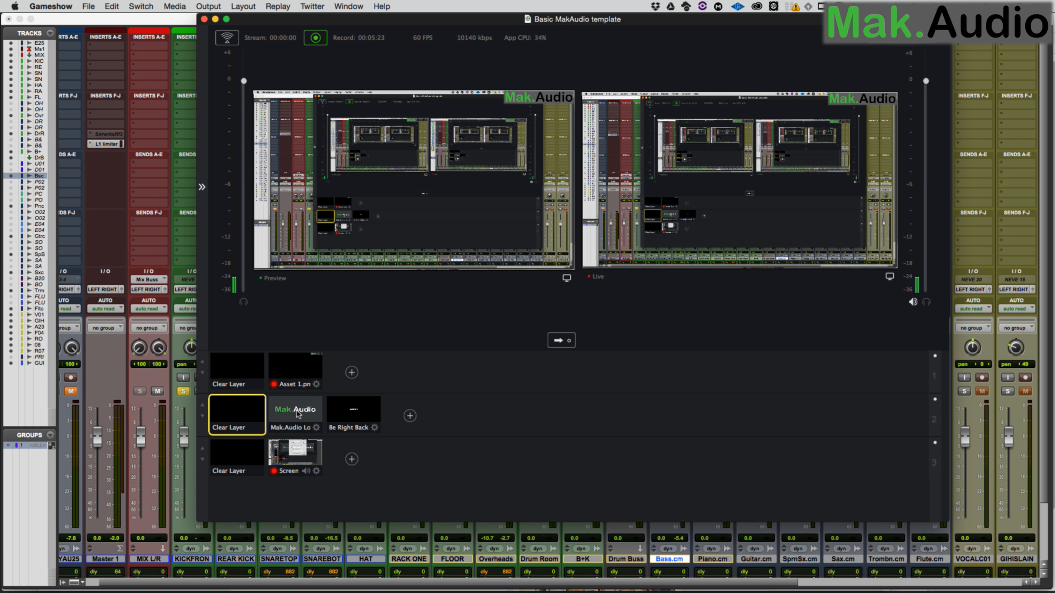
left_click(296, 411)
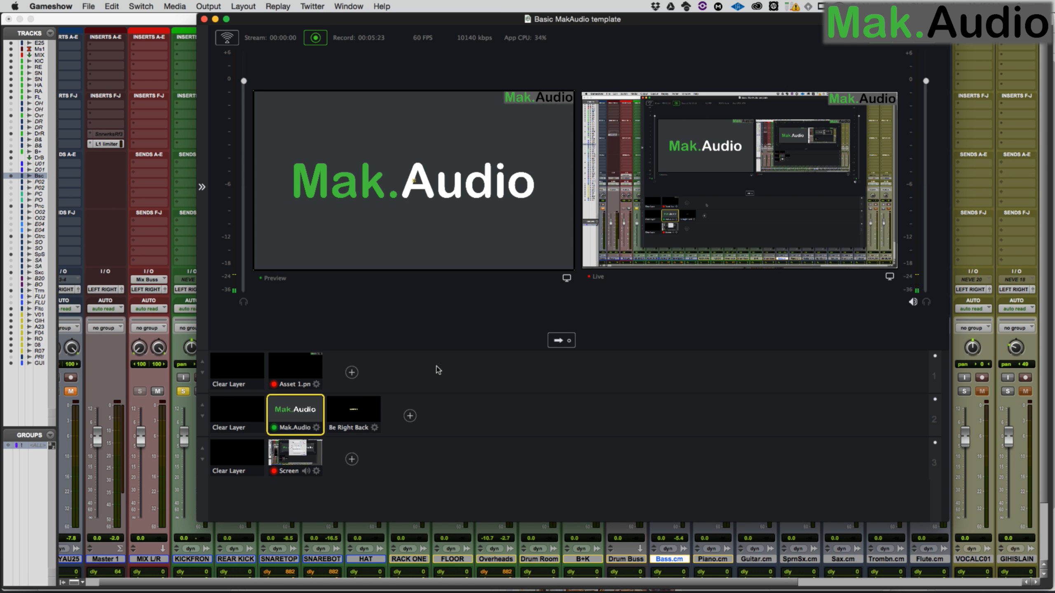
left_click(560, 338)
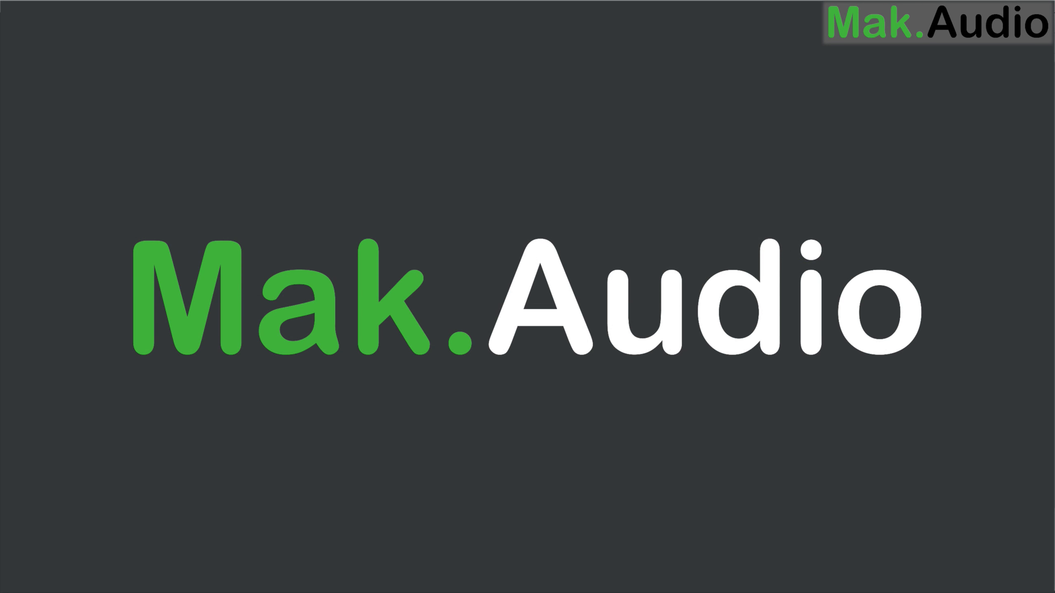